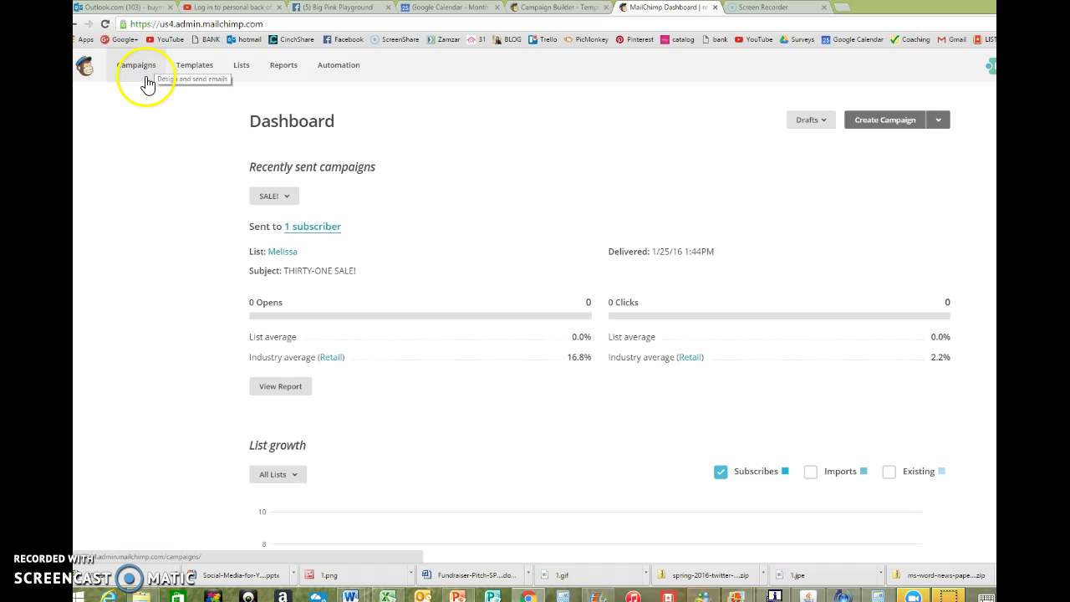
Start a new subscriber list and name it Customers
click(239, 73)
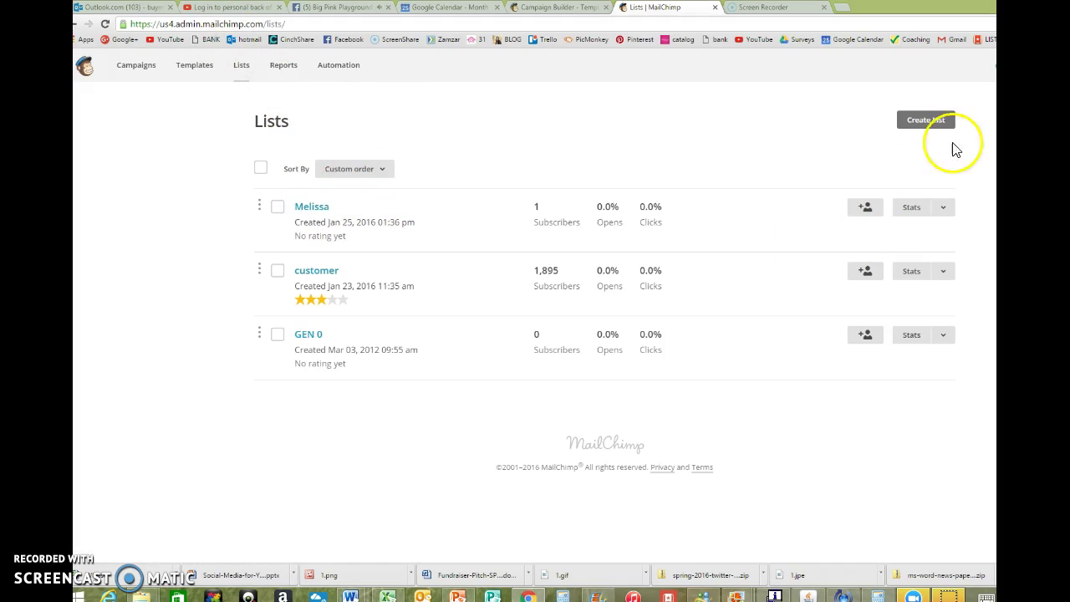
click(935, 132)
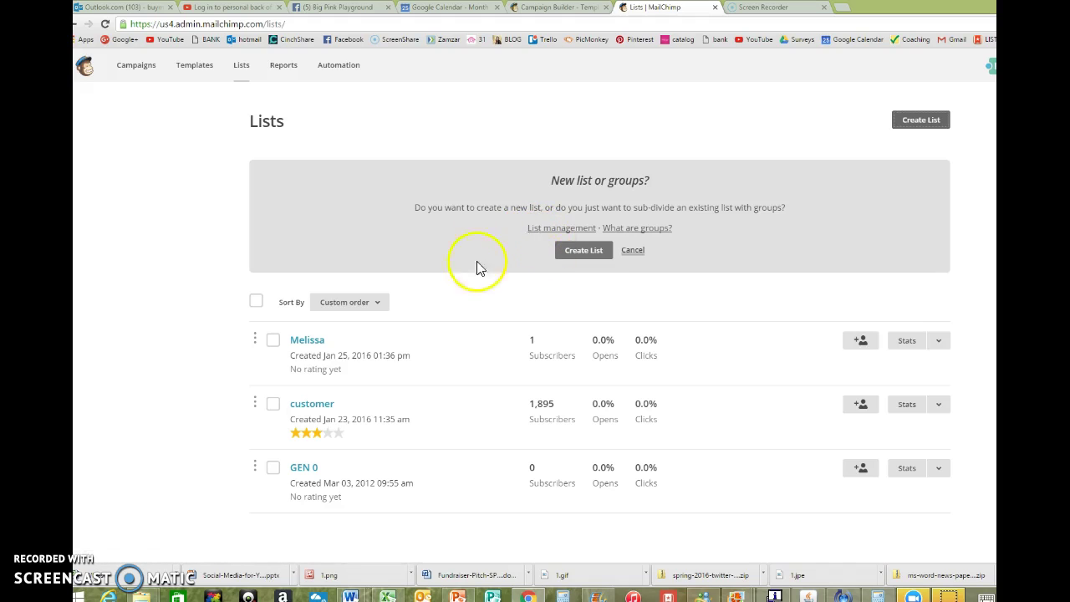
click(593, 262)
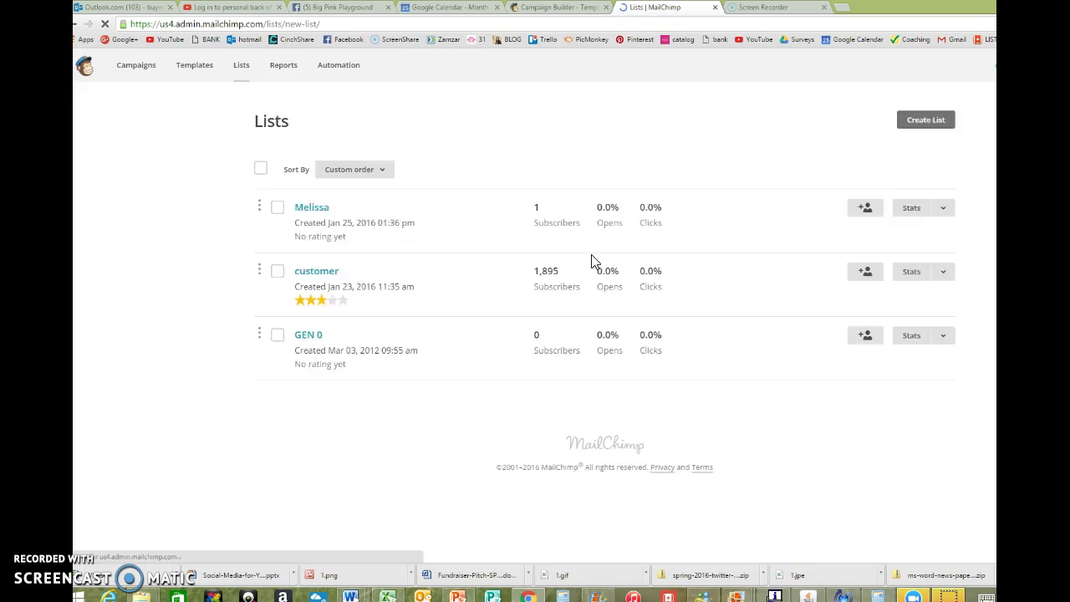
click(444, 221)
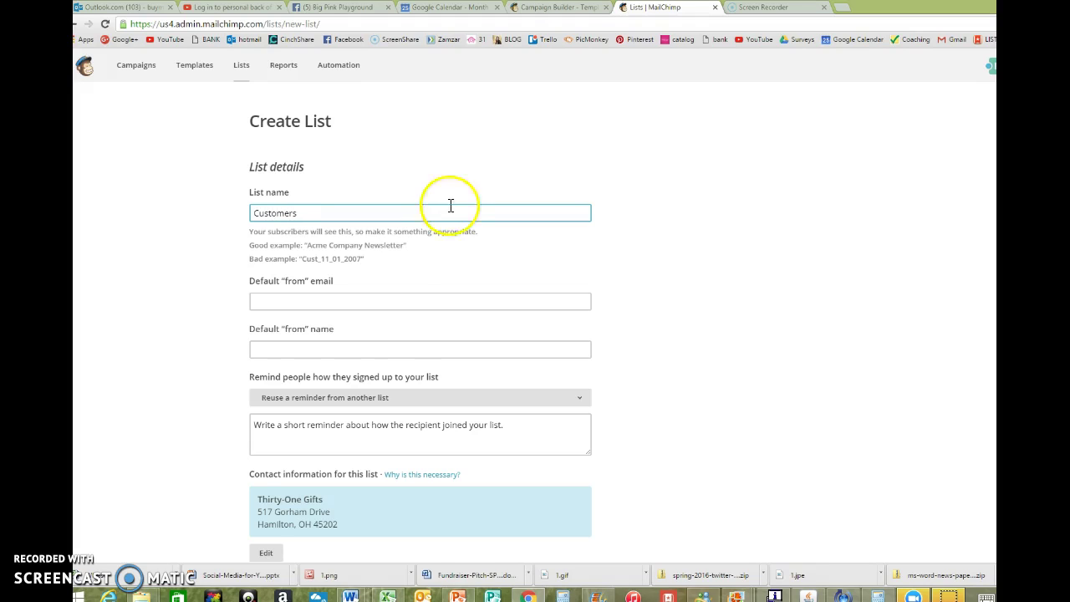
Fill in the new list's default "from" email with the sender's address and the default "from" name with the sender's full name
click(407, 303)
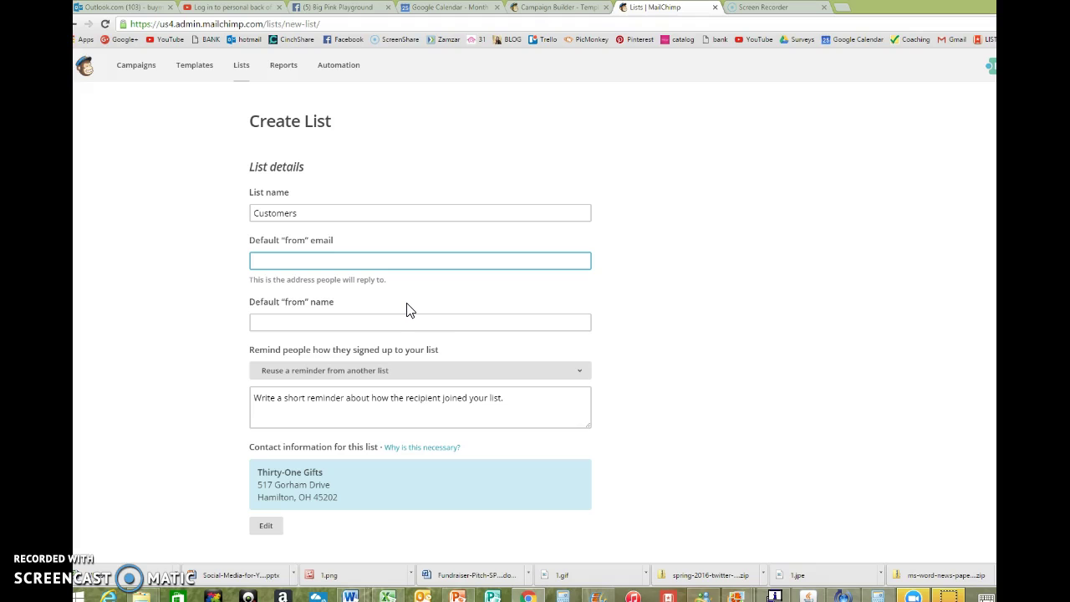
text(b)
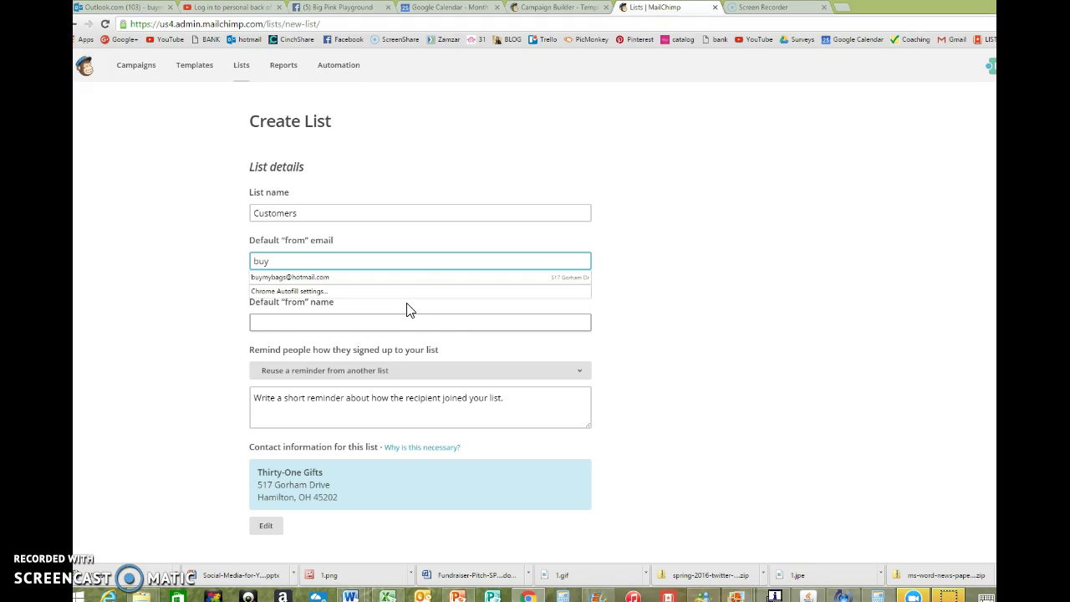
text(uy)
click(394, 276)
click(422, 321)
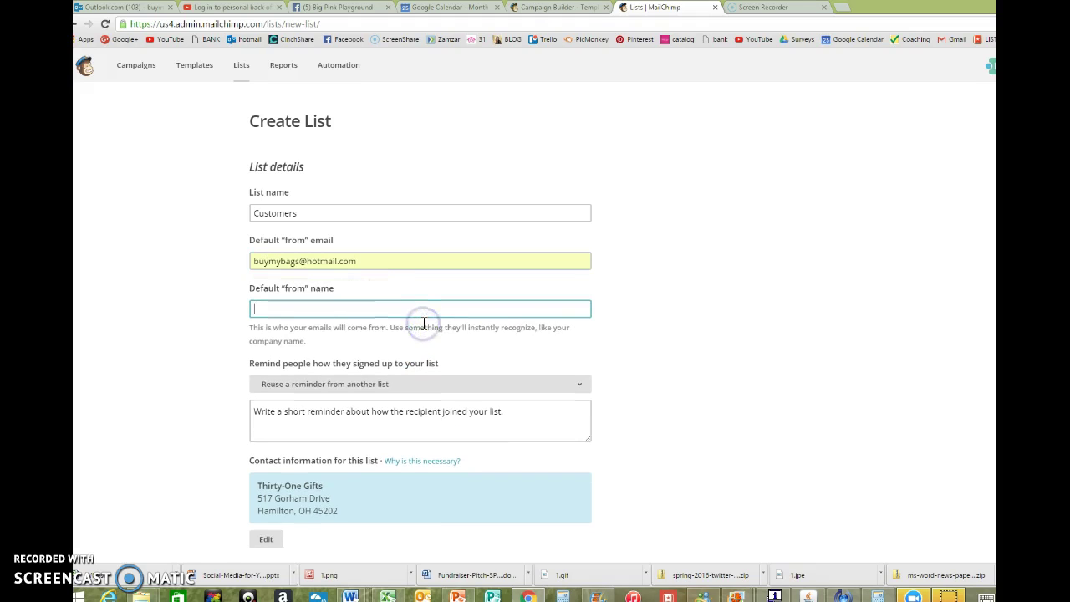
text(Mel)
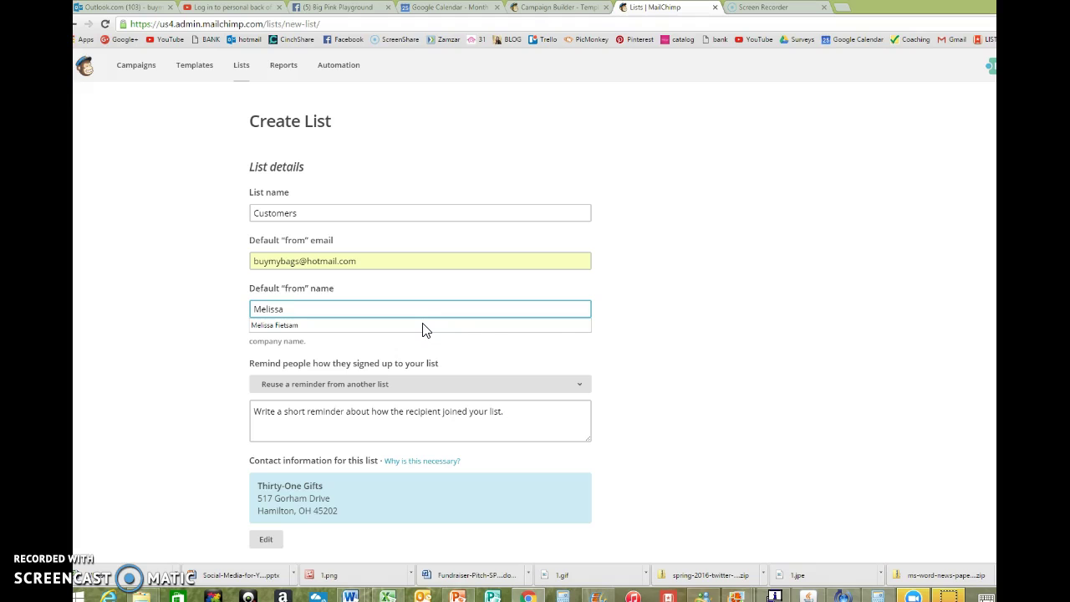
text(issa)
click(422, 326)
Enter "thank you!" as the reminder of how people signed up and save the new list
click(461, 411)
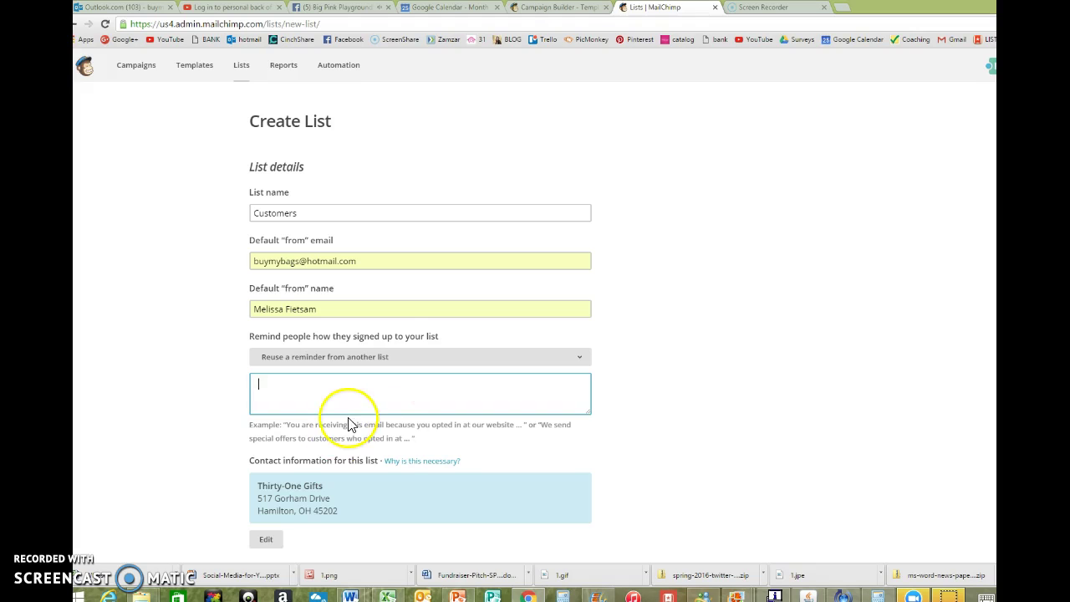
scroll(394, 464, down, 2)
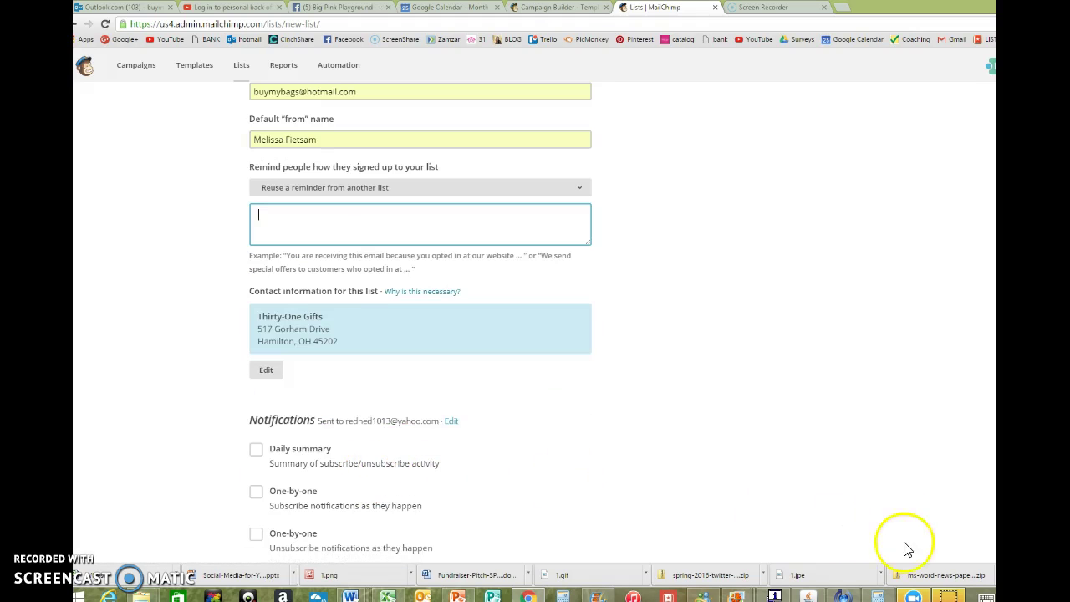
scroll(629, 388, down, 2)
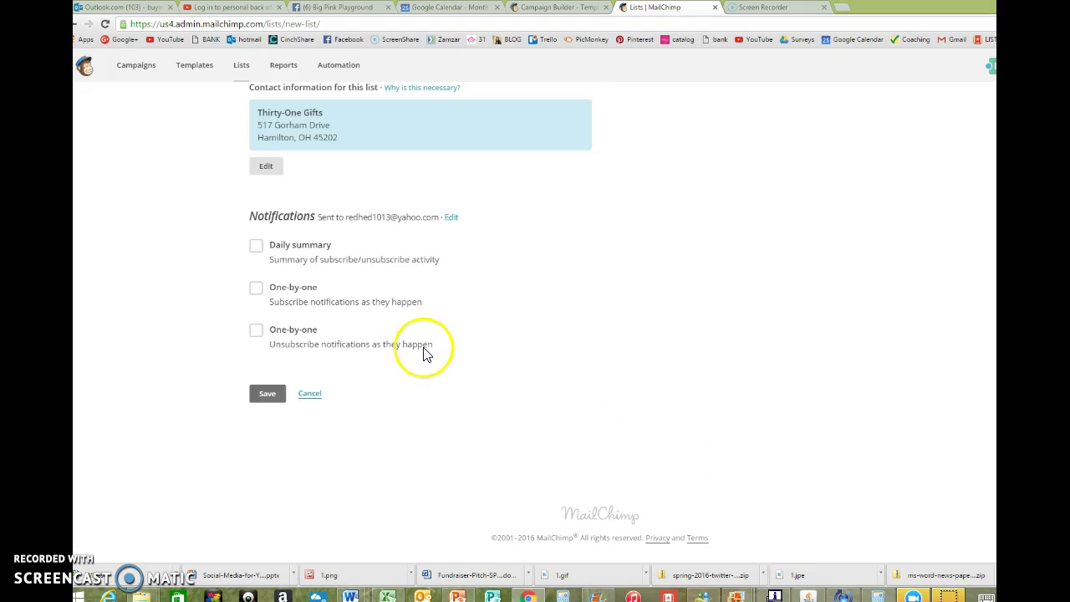
click(269, 395)
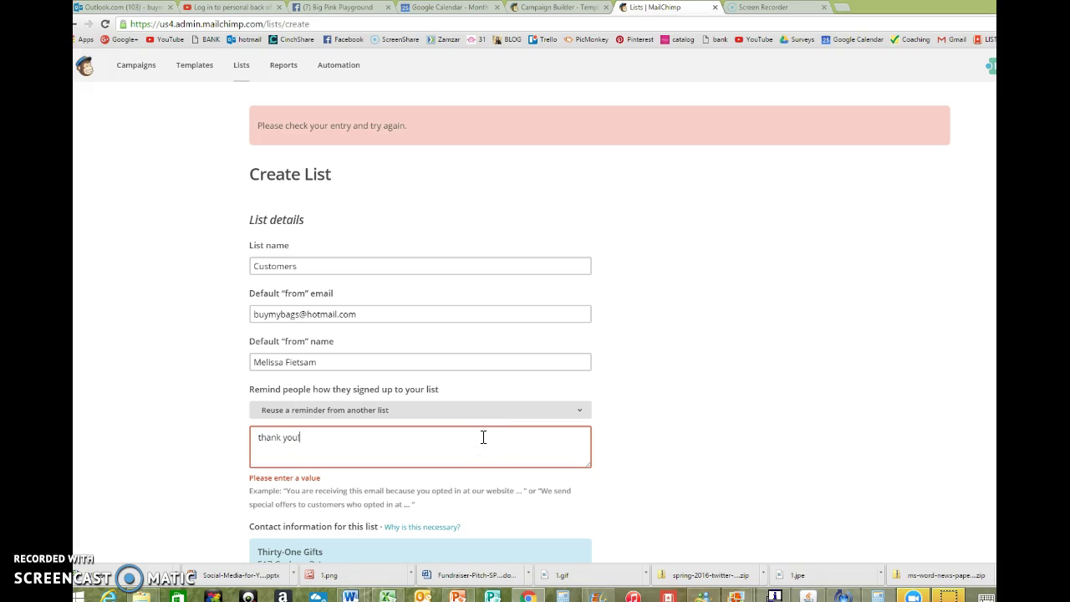
scroll(621, 461, down, 5)
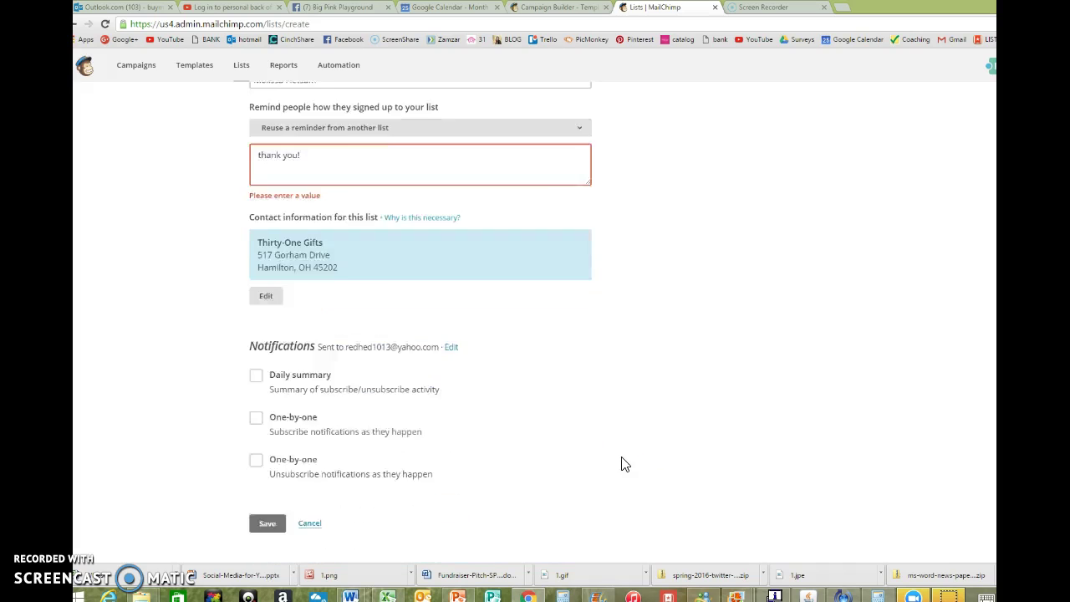
click(261, 410)
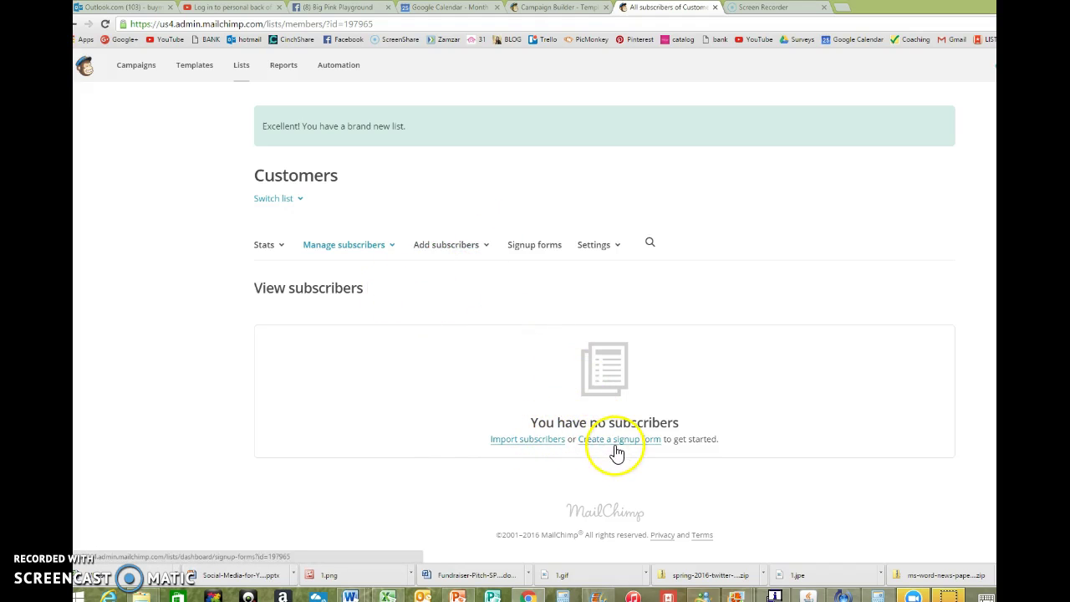
Start adding a single subscriber to the Customers list and enter the person's email address, first name and last name
click(430, 249)
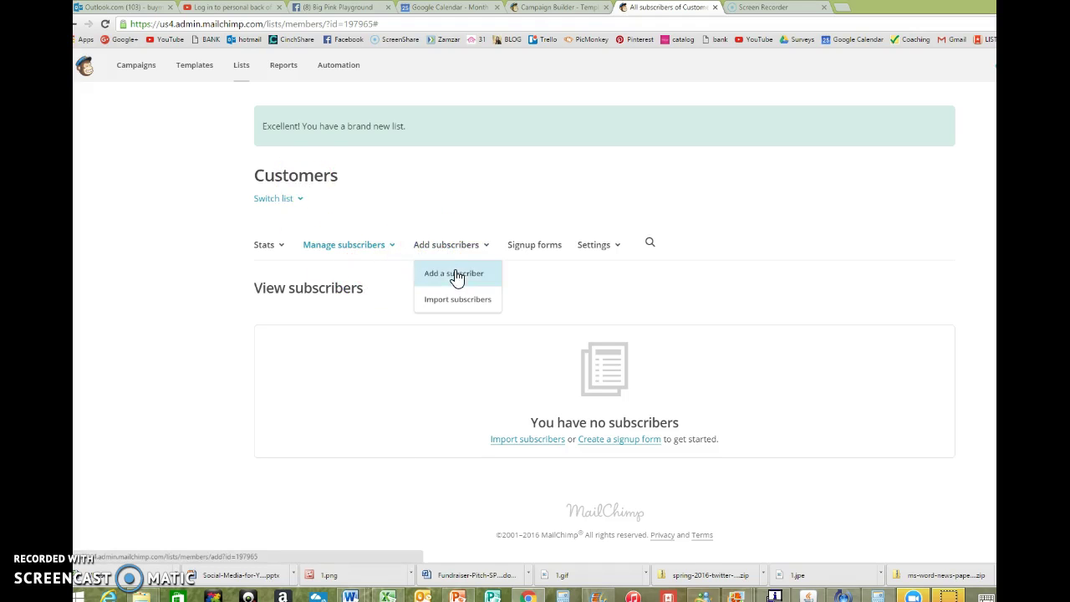
click(454, 273)
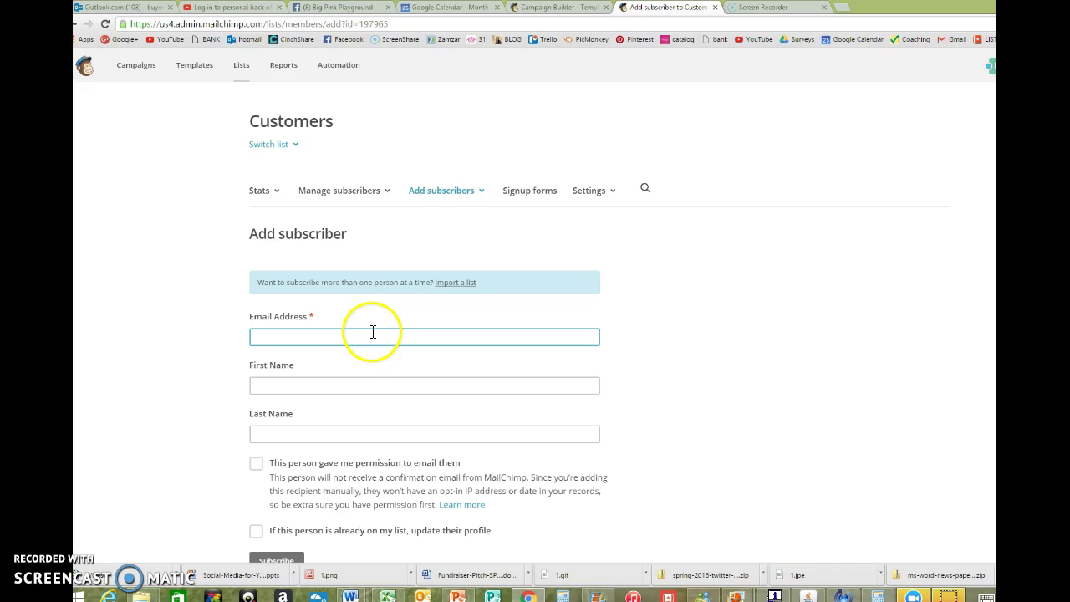
text(buy)
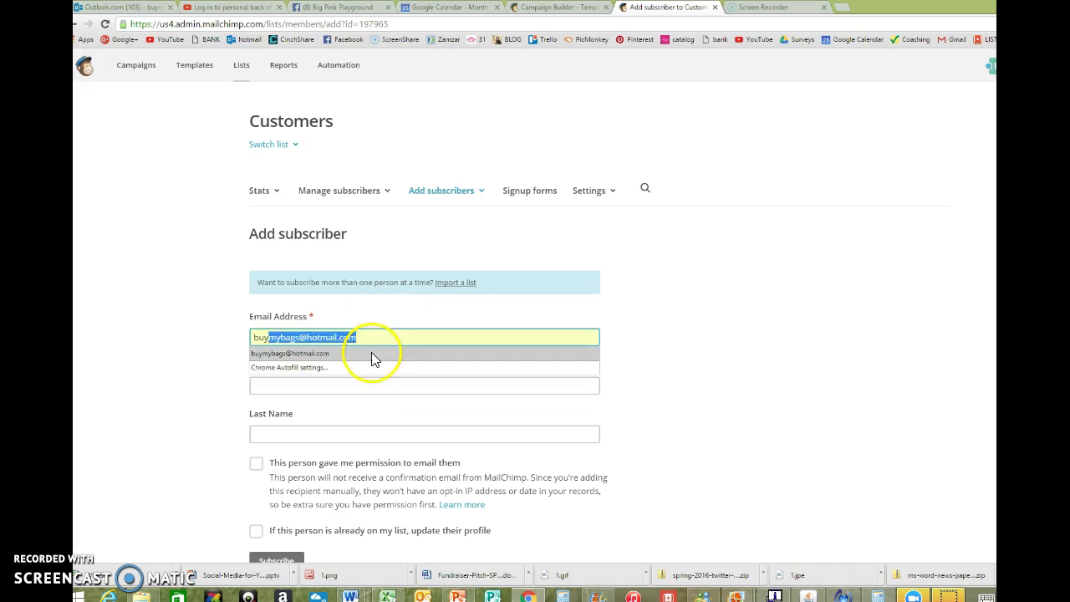
click(372, 353)
click(360, 386)
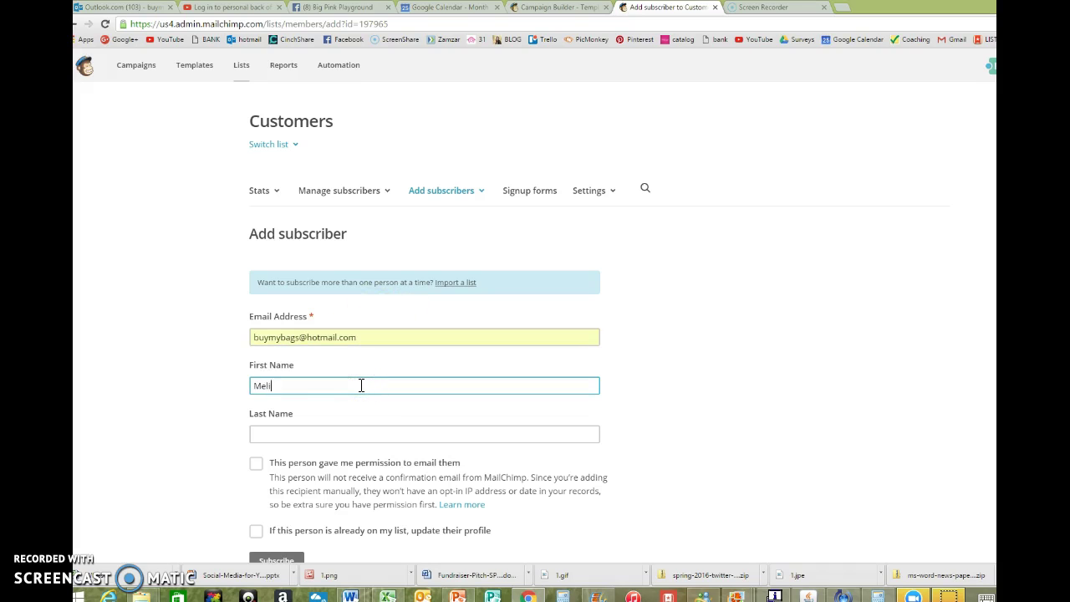
key(Tab)
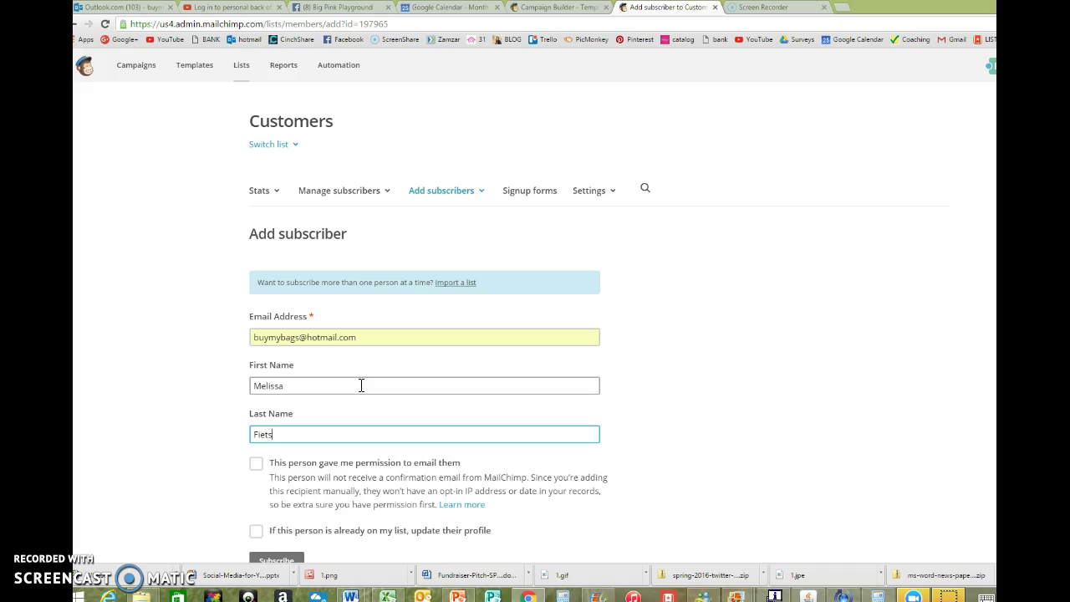
Confirm that this person gave permission to be emailed and subscribe them to the list
scroll(361, 385, down, 2)
click(274, 420)
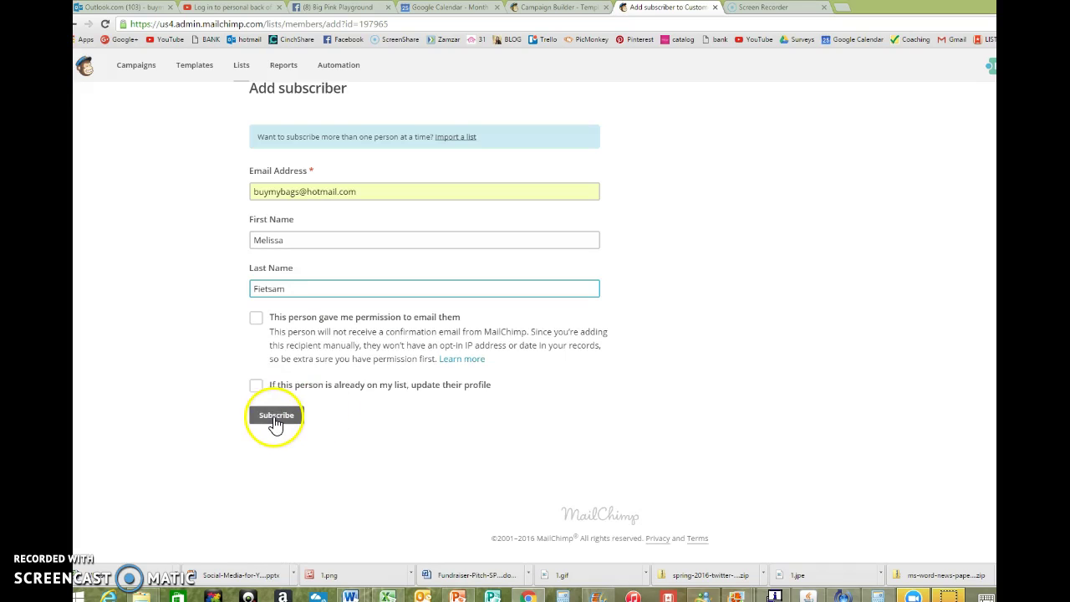
click(256, 318)
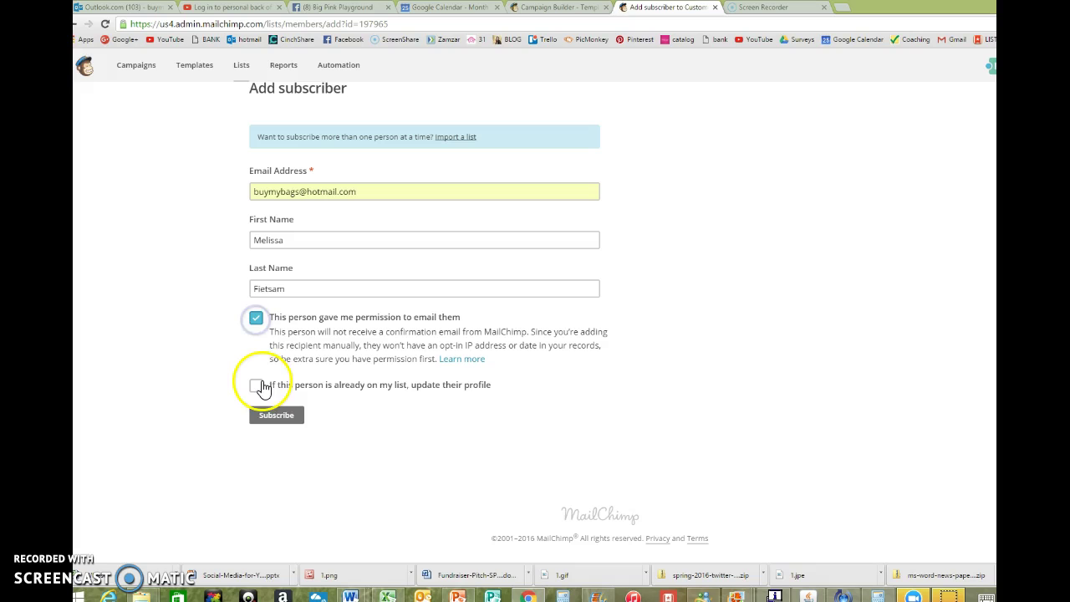
click(275, 423)
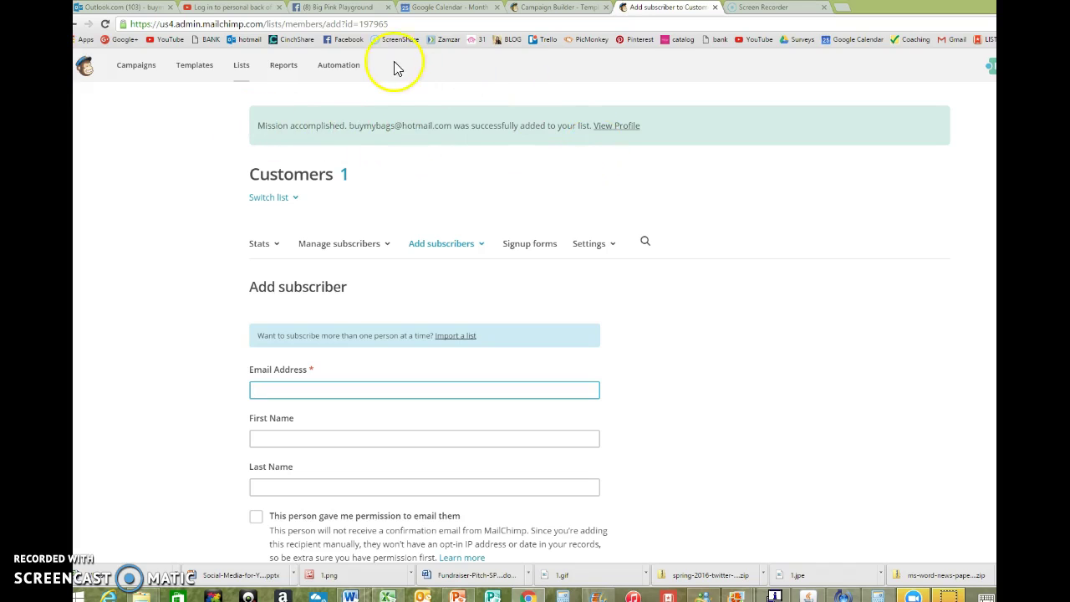
Create a regular campaign with the Customers list as its recipients and continue to the campaign setup
click(129, 65)
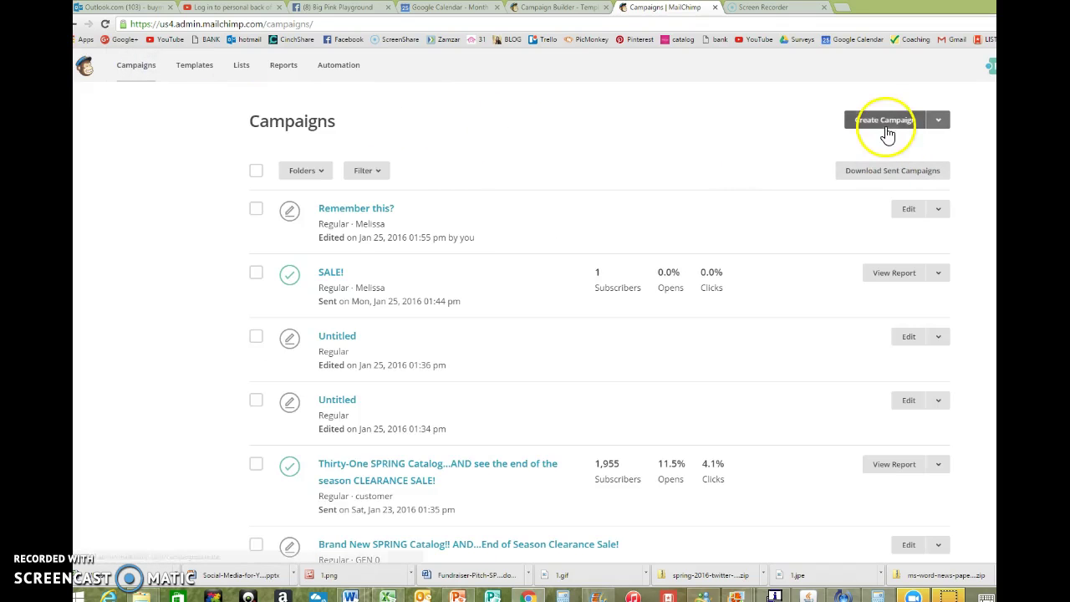
click(887, 125)
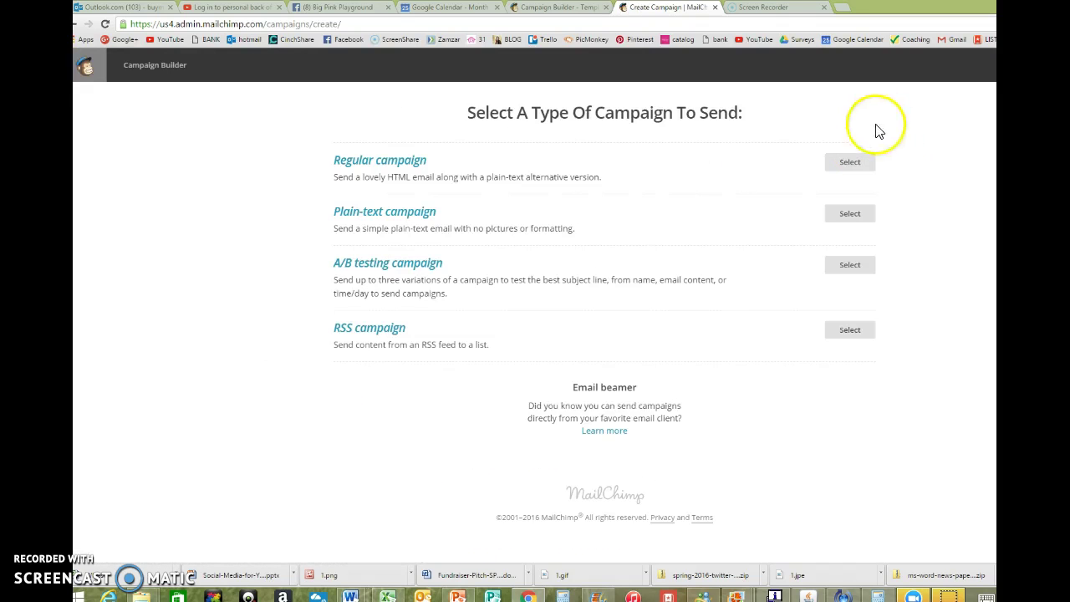
click(848, 163)
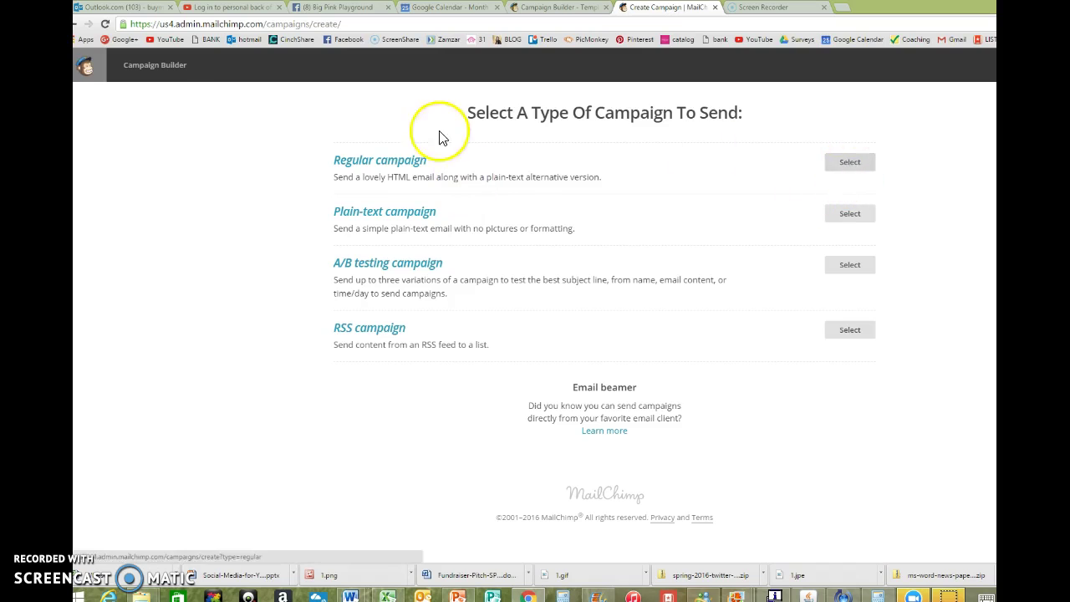
click(860, 161)
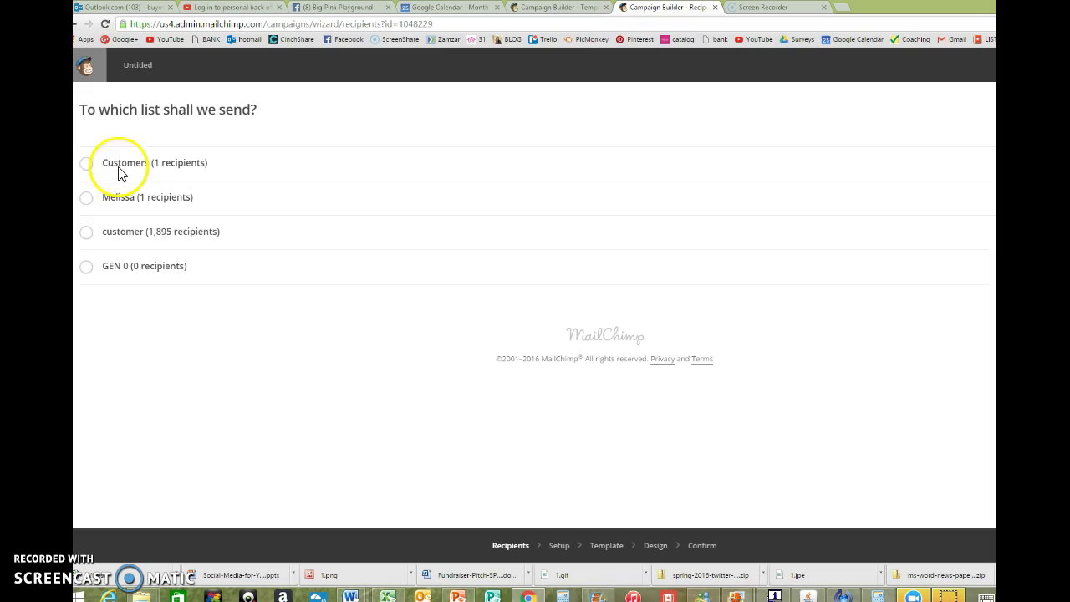
click(88, 166)
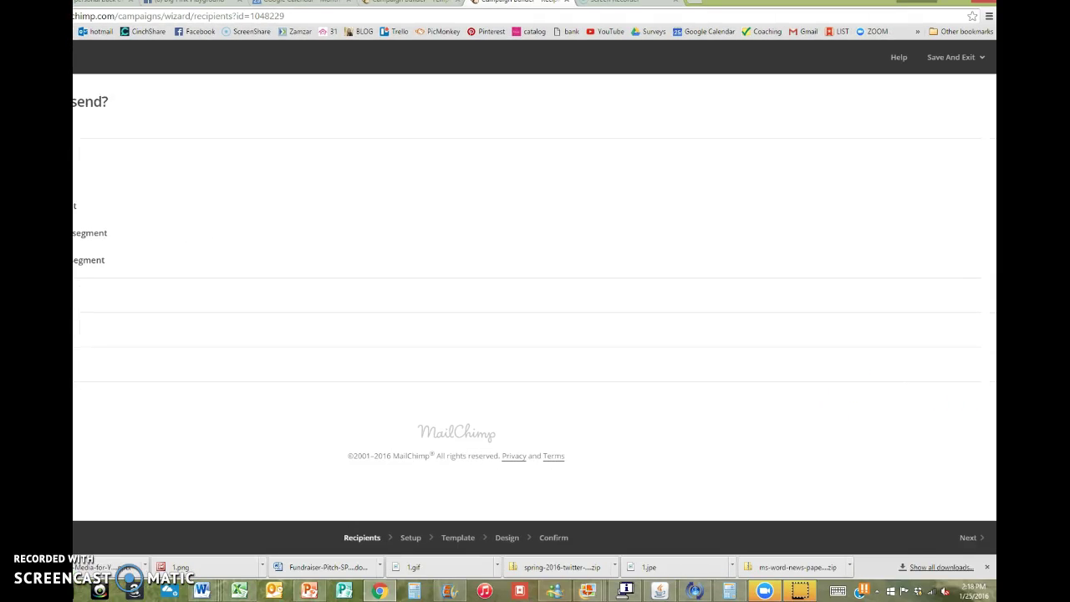
click(966, 536)
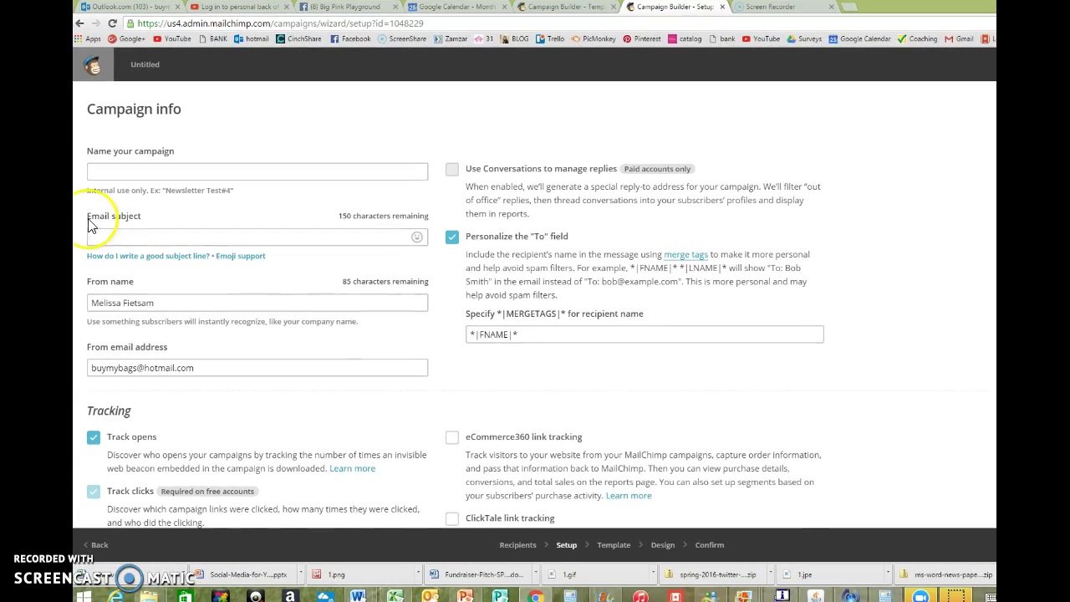
Enter "THIRTY-ONE SALE!" as both the campaign name and the email subject, and continue to the template selection
mouse_move(418, 270)
click(146, 171)
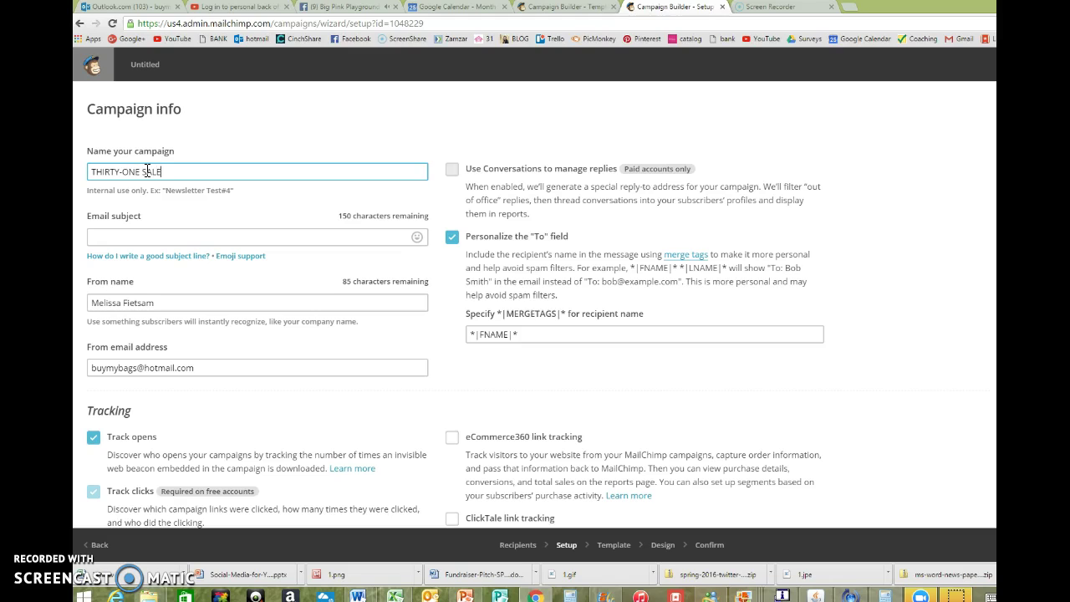
text(THIRTY-ONE SALE!)
click(170, 231)
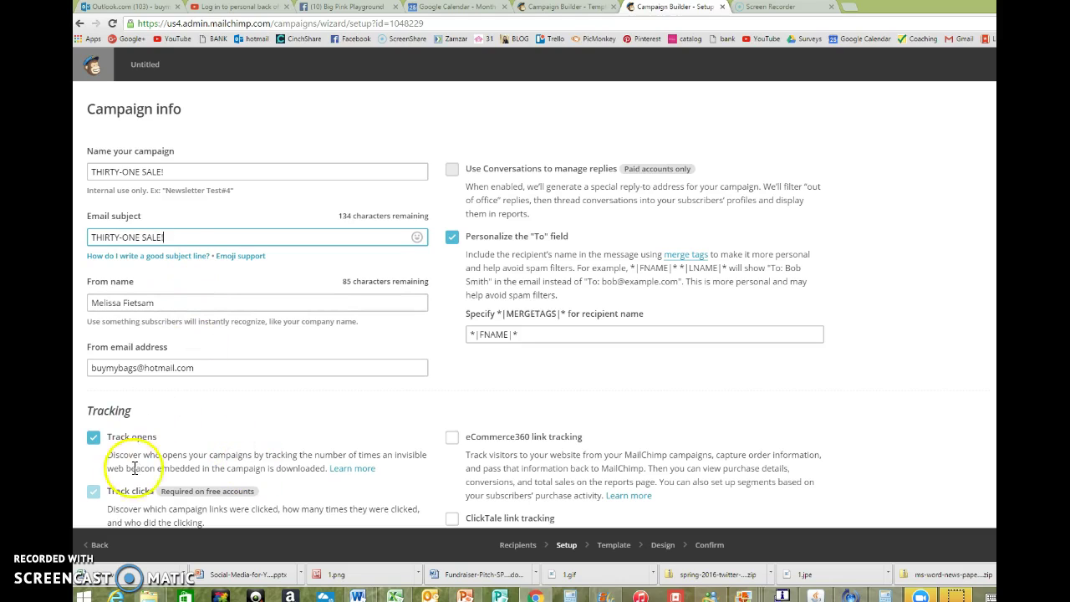
click(452, 240)
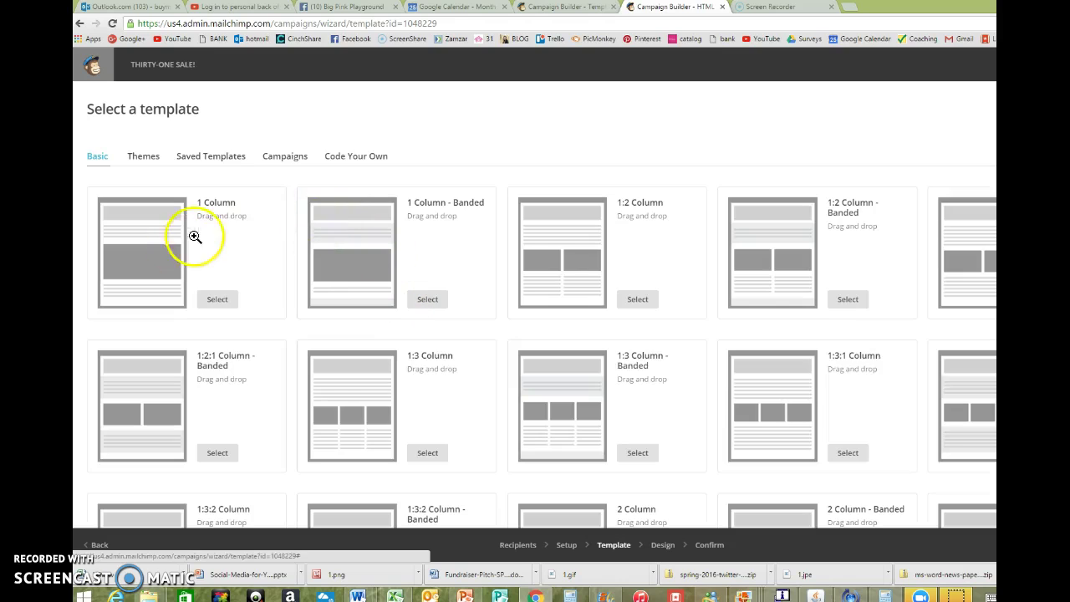
Choose the basic 1 Column template and upload the sale picture from the desktop into its image block
click(222, 300)
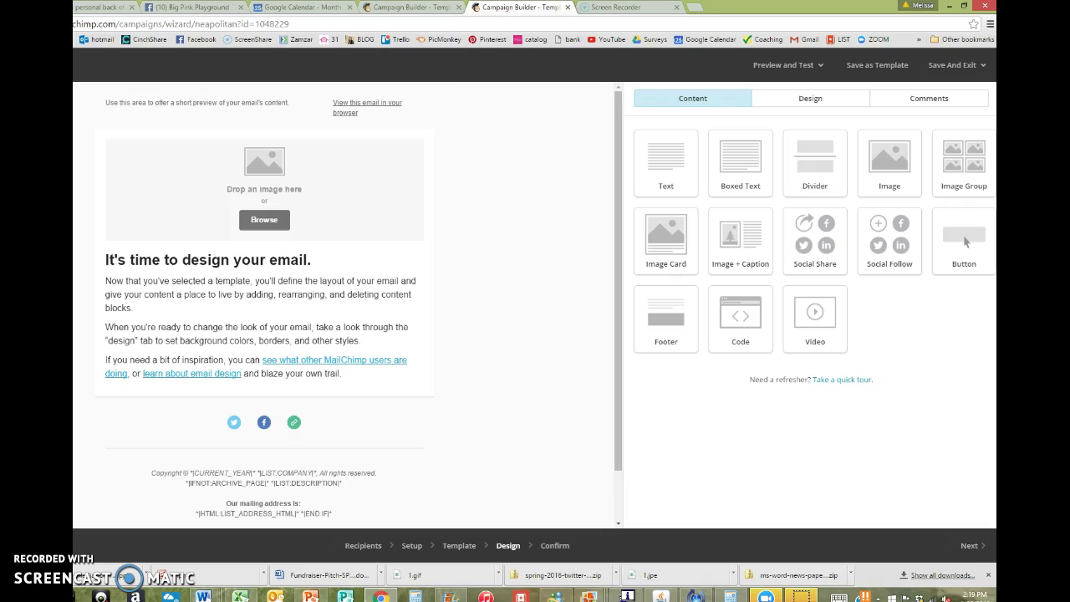
click(274, 227)
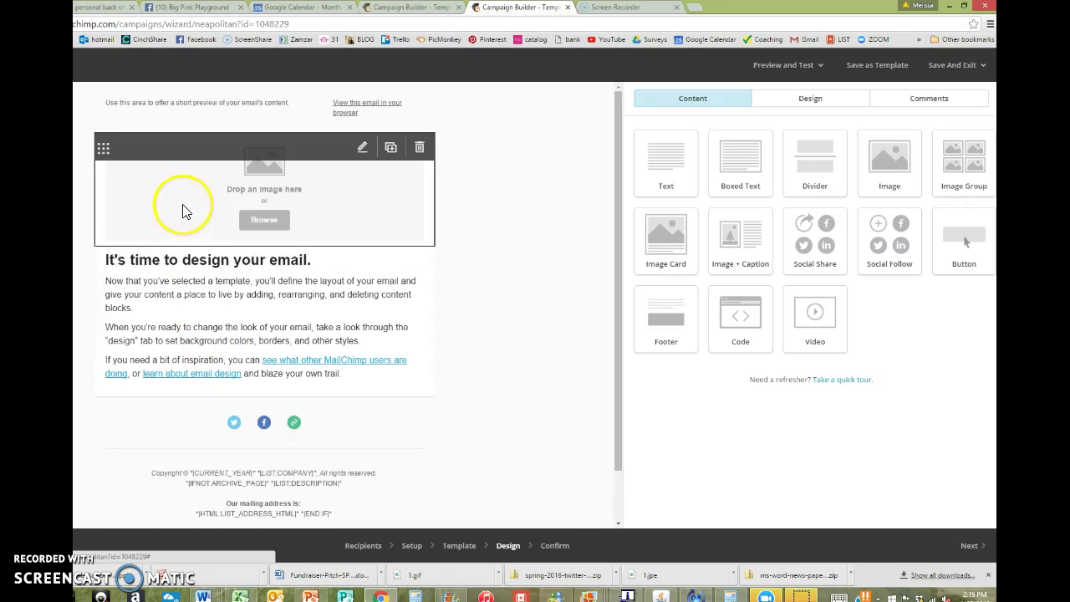
click(280, 222)
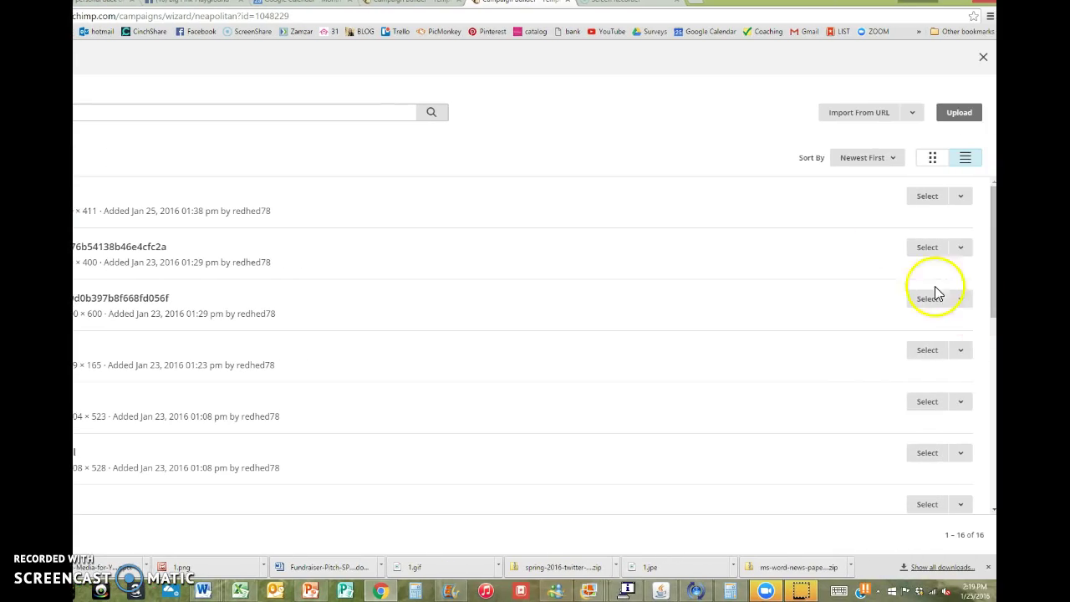
click(958, 115)
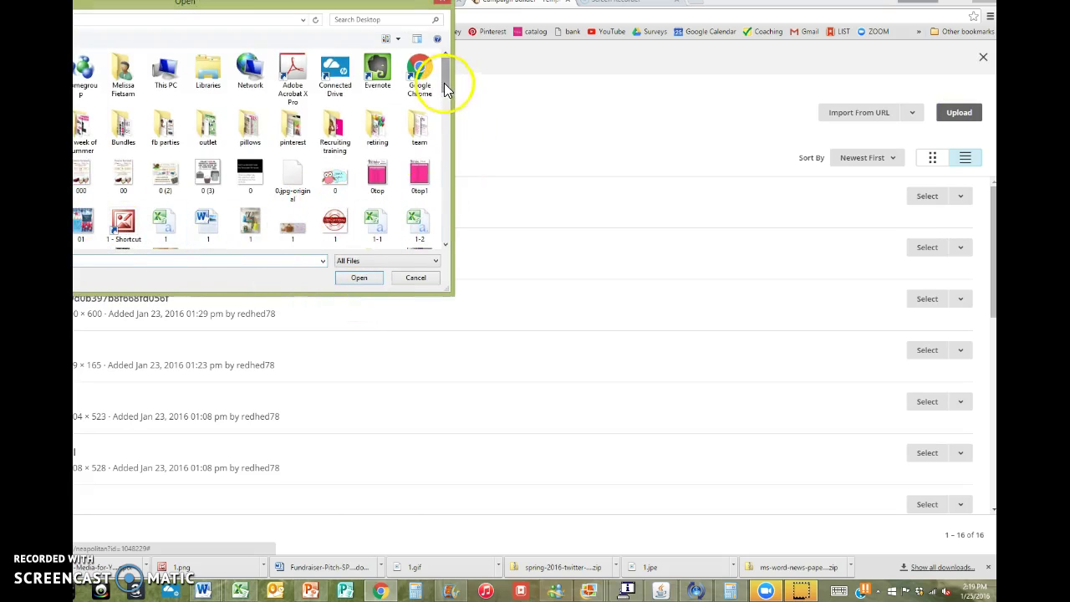
drag(444, 84, 439, 221)
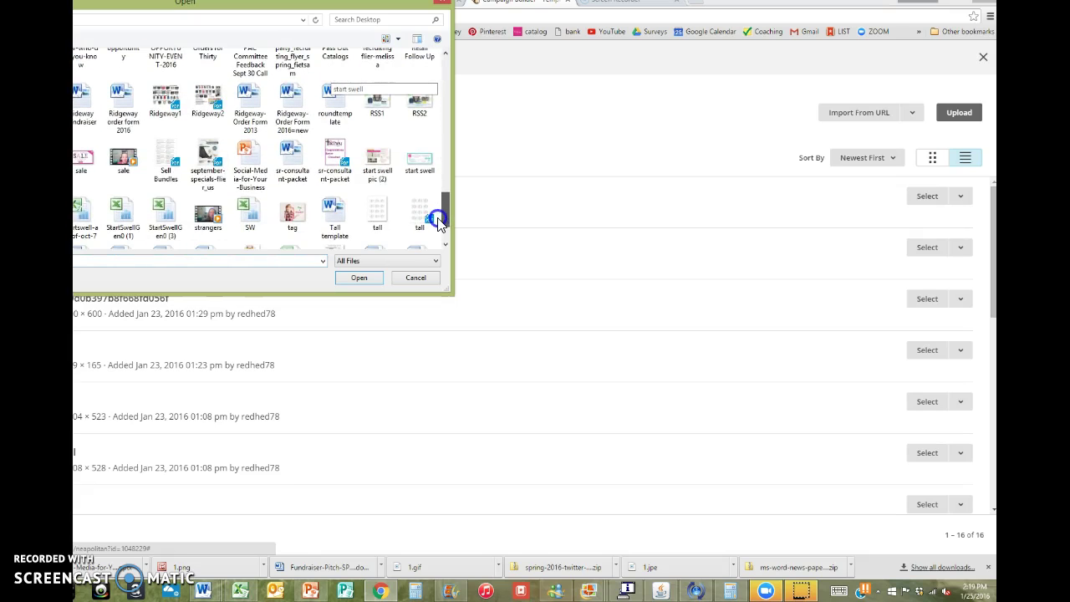
double_click(84, 160)
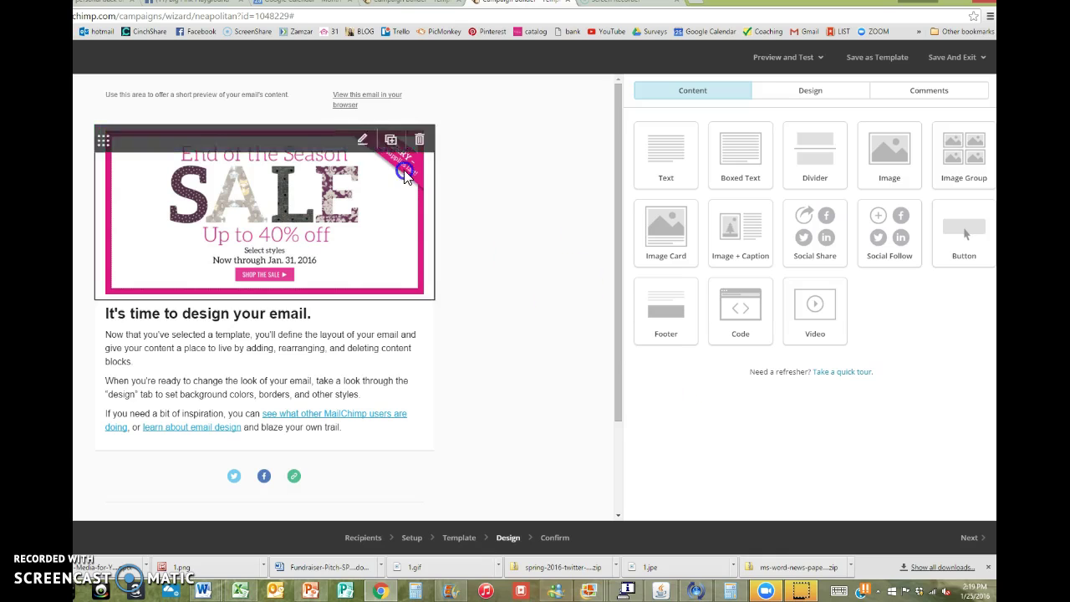
Replace the email's preview text with the sender's name followed by "Ind. Senior Executive Director at Thirty-One Gifts" and save the block
click(274, 96)
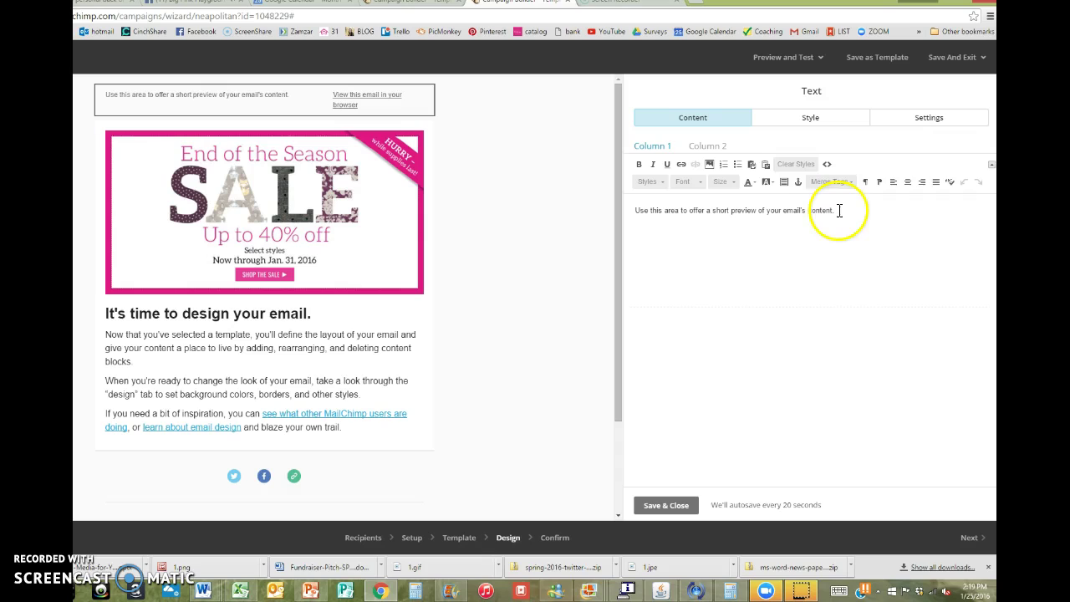
click(838, 210)
drag(832, 210, 616, 206)
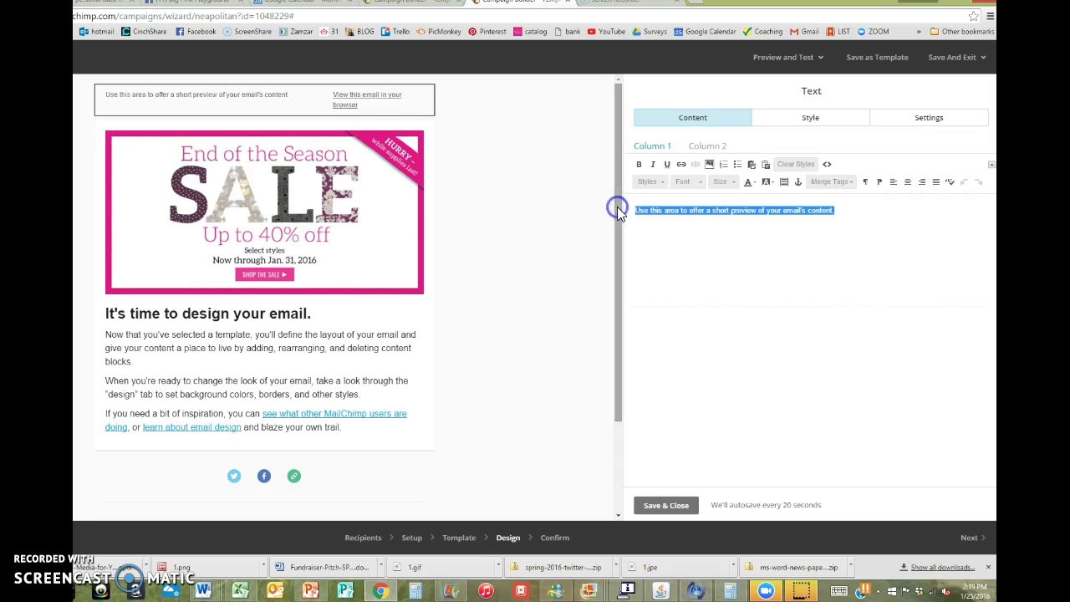
text(M)
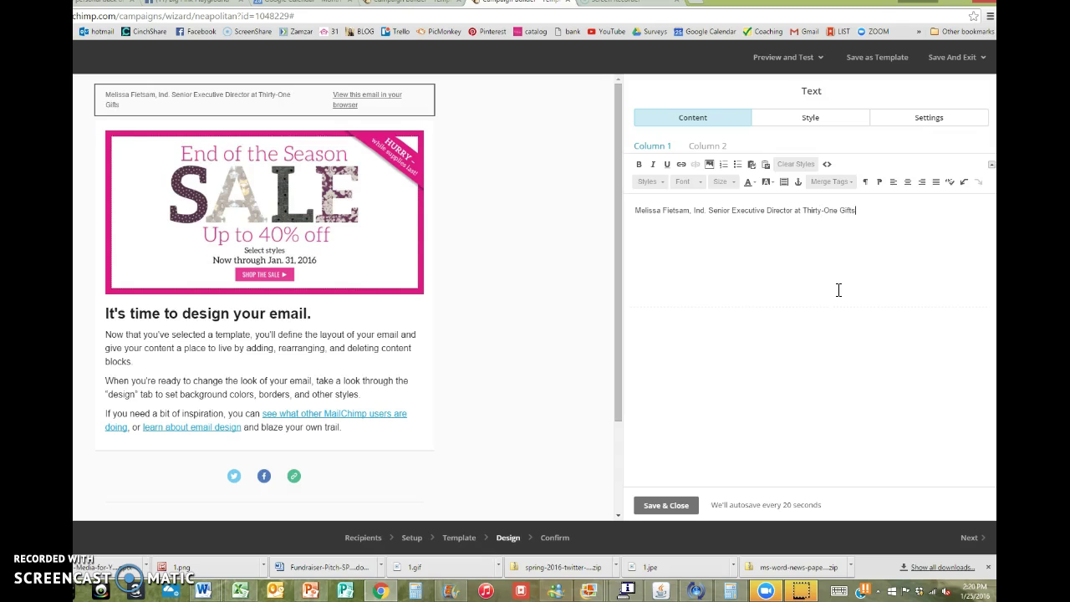
click(684, 505)
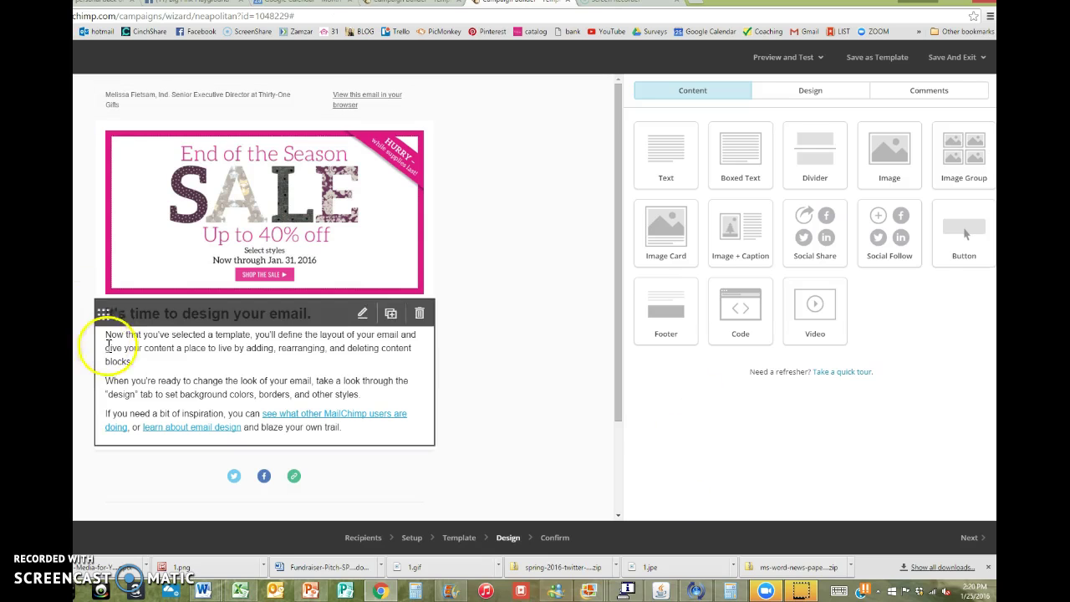
Replace the heading of the text block below the image with "THIRTY-ONE CLEARANCE SALE!"
click(216, 378)
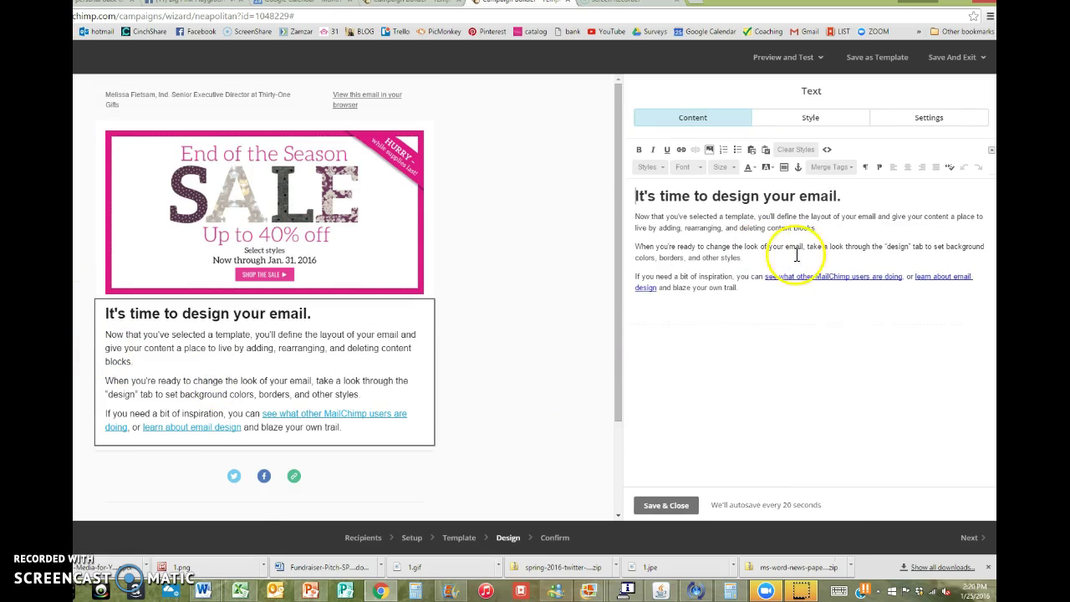
drag(843, 197, 615, 189)
text(T)
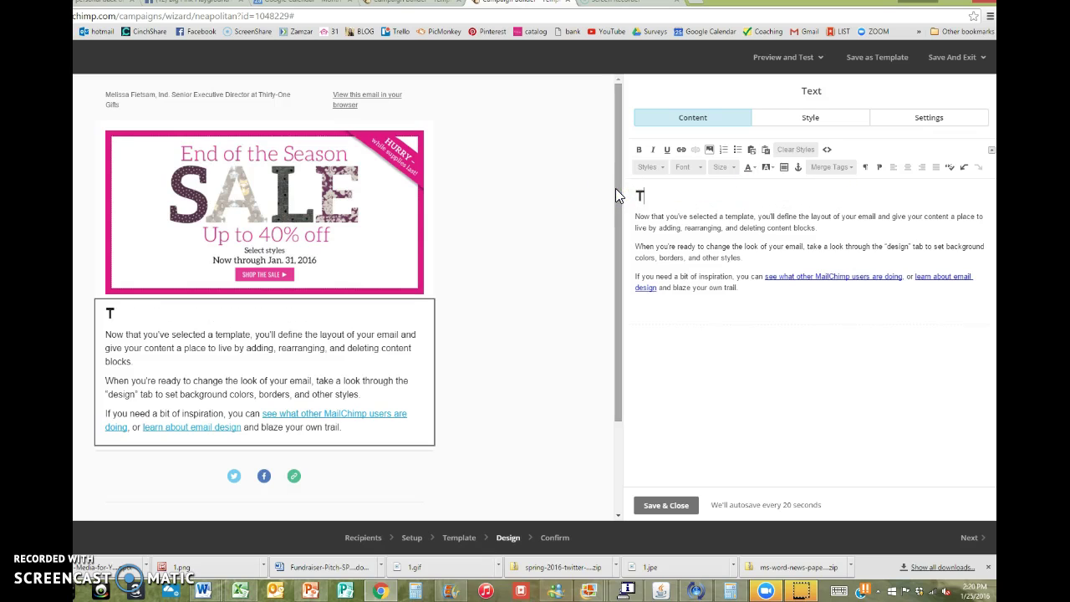
text(HIRTY-ONE )
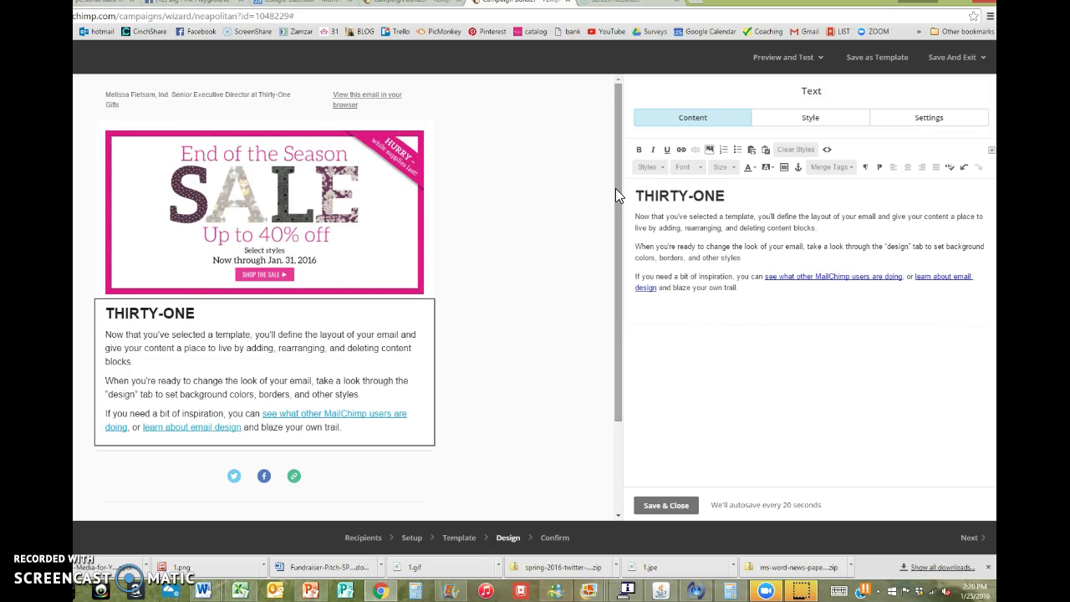
text(CLEARANCE SALE!)
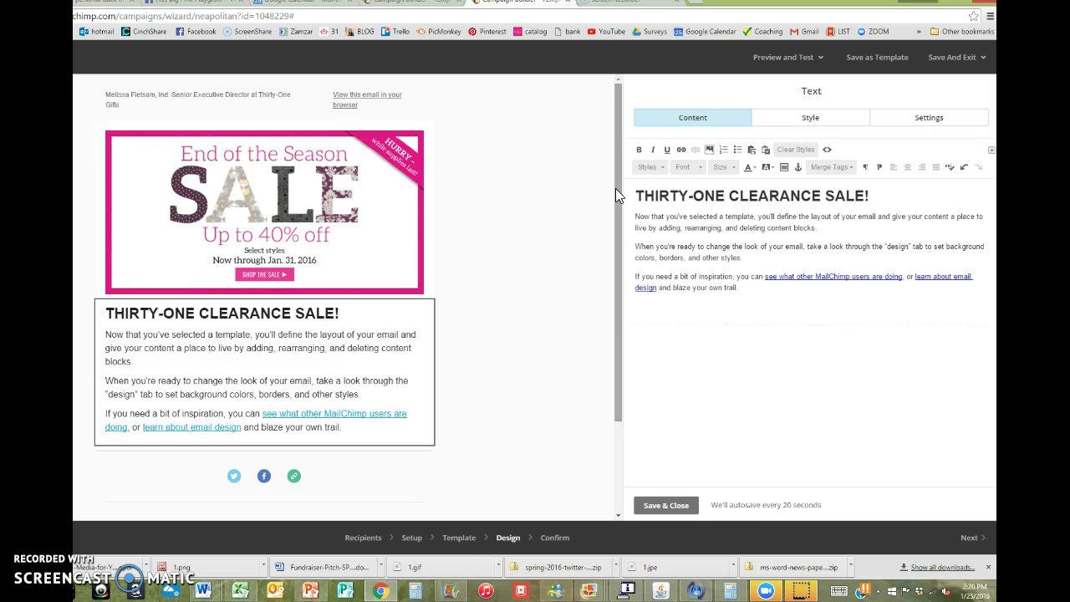
click(634, 215)
drag(635, 214, 774, 299)
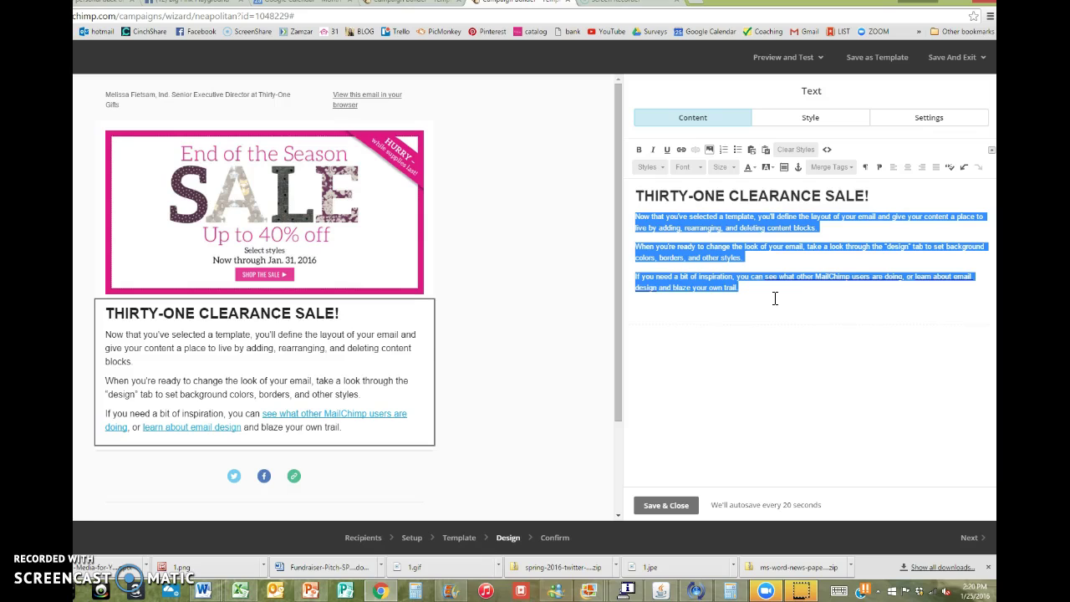
text(Clcik on the picture above or)
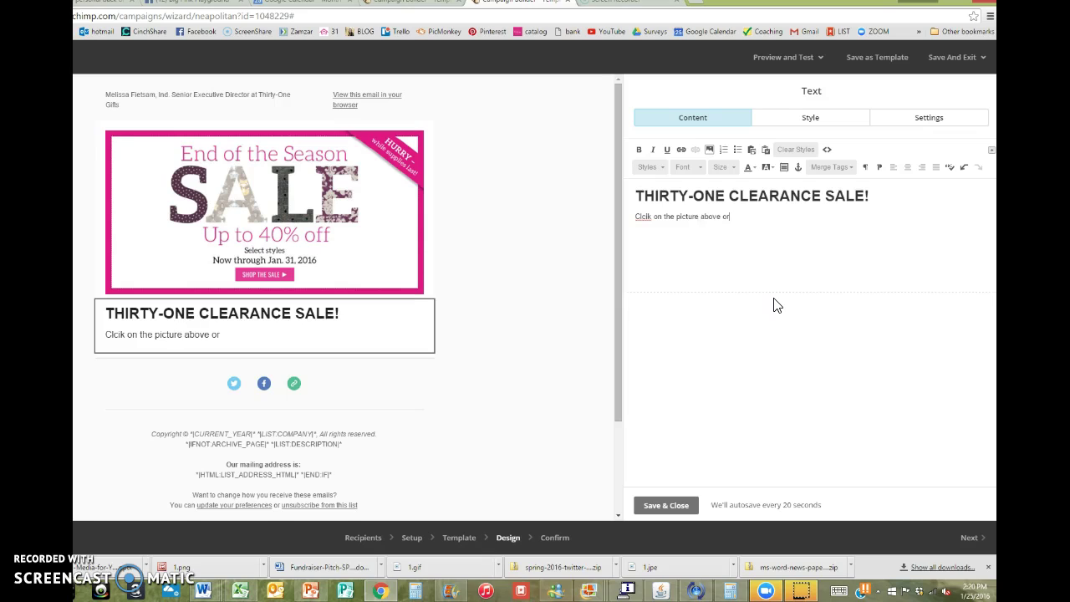
text( go)
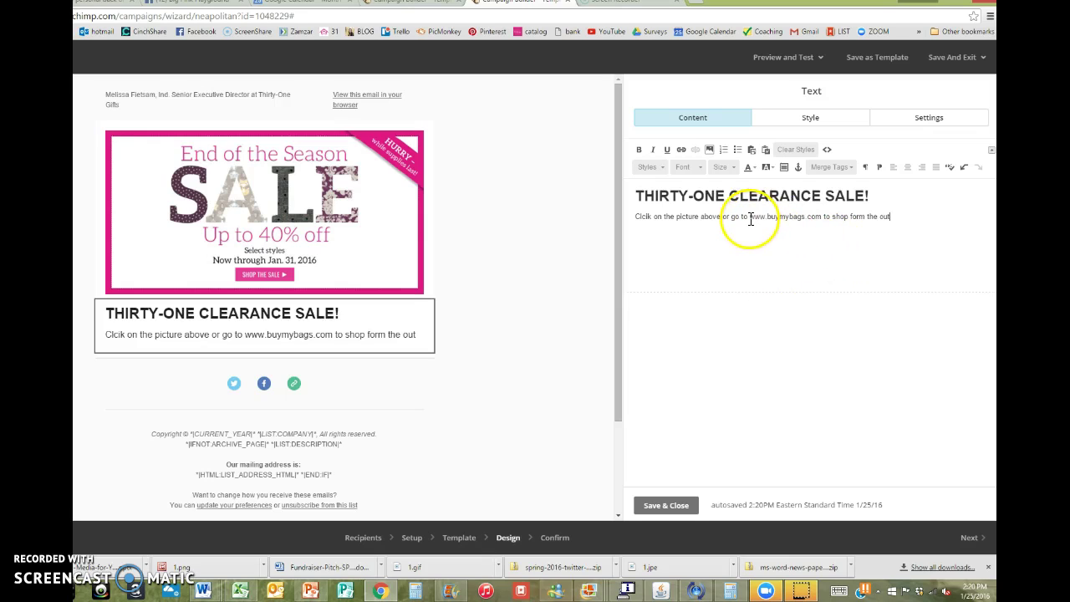
drag(750, 217, 801, 221)
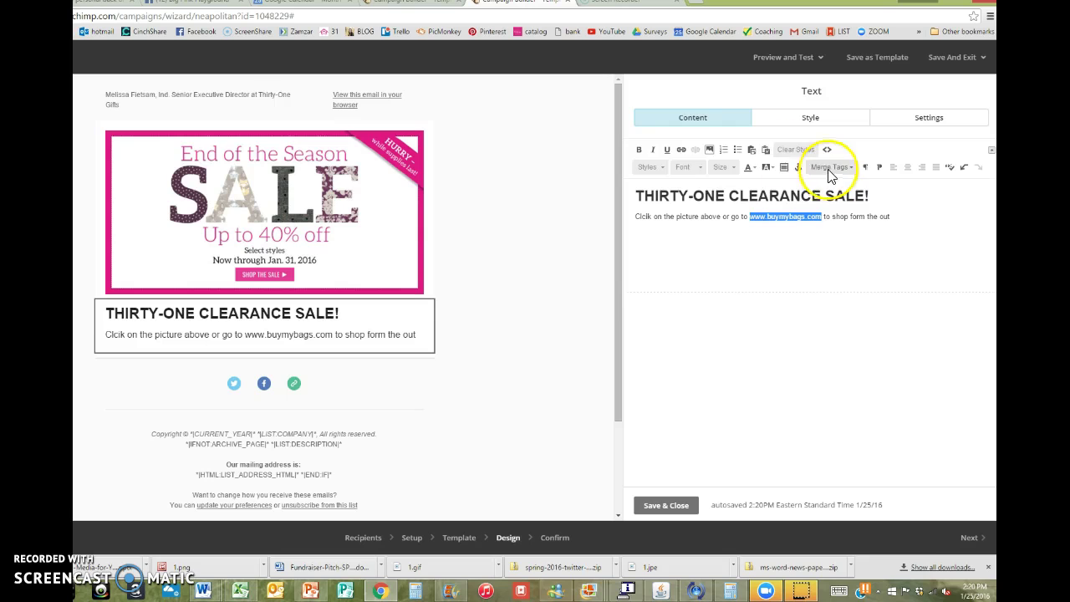
click(682, 150)
click(485, 318)
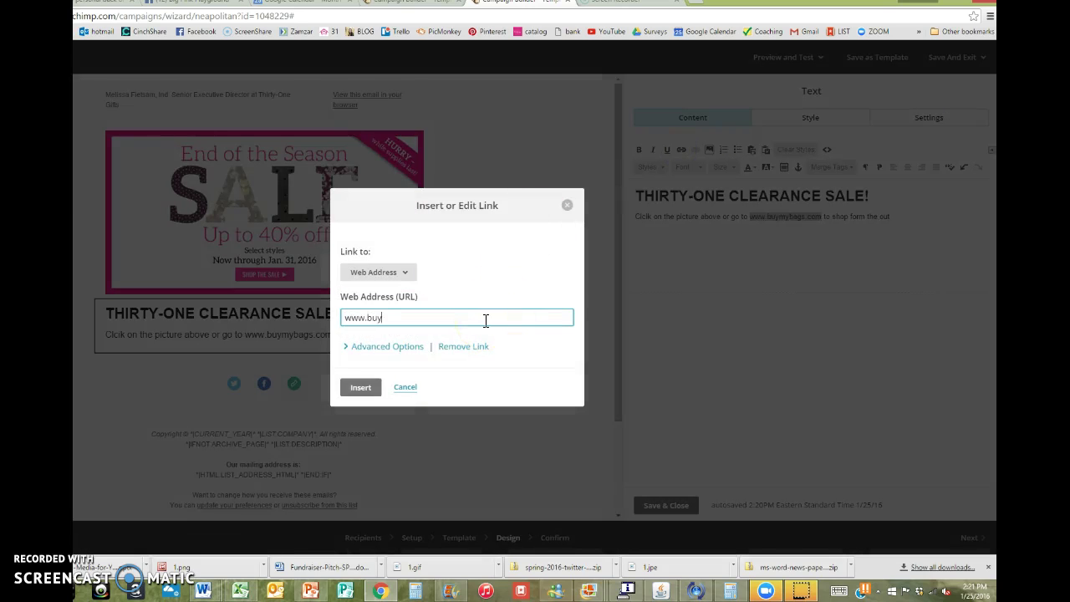
text(www.buymybags.com)
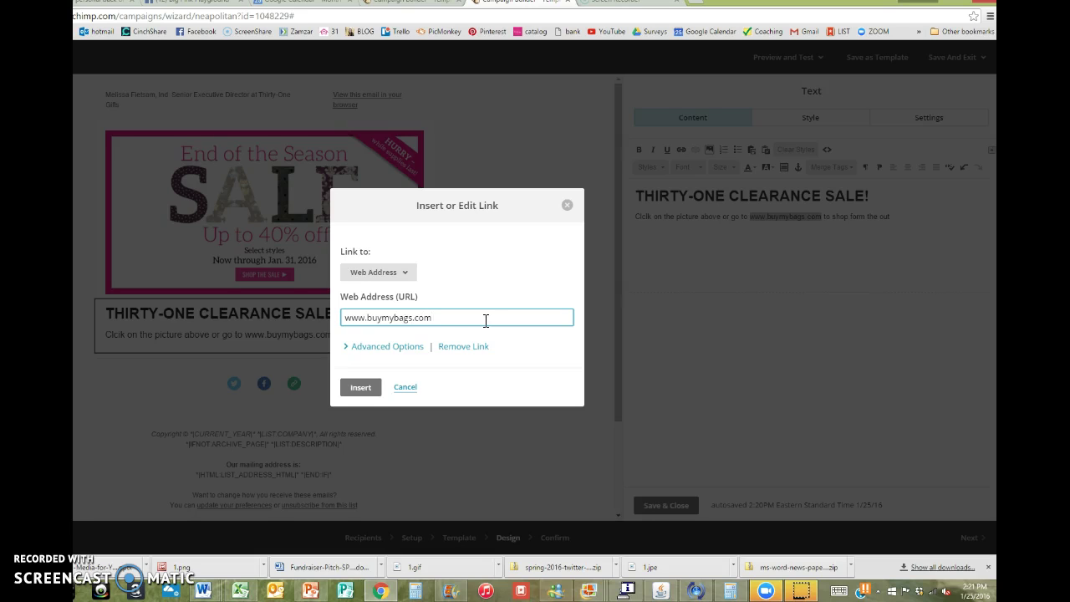
click(366, 389)
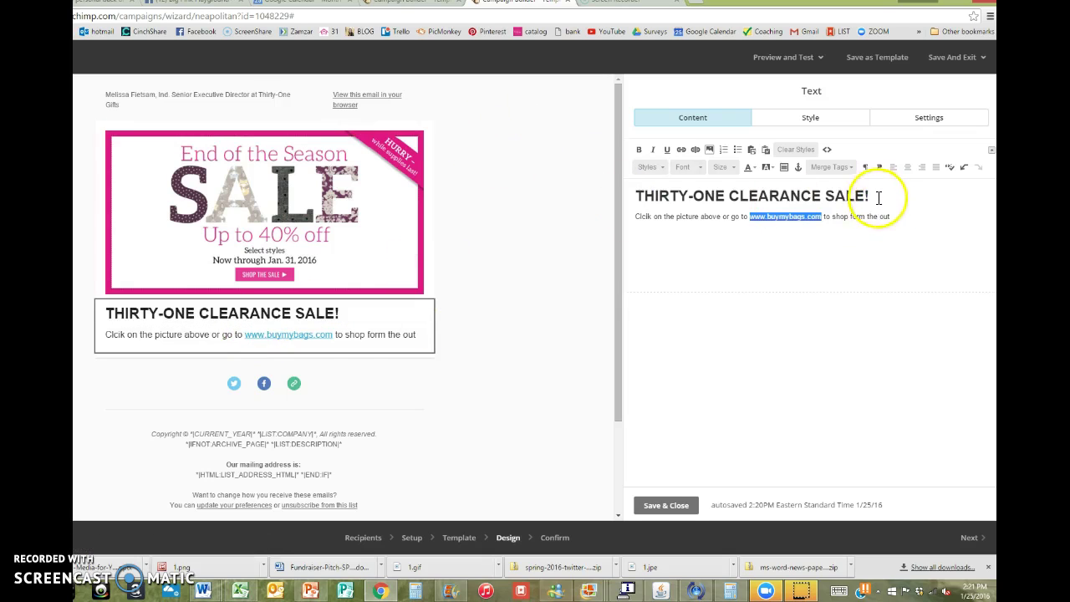
Set the text color of the THIRTY-ONE CLEARANCE SALE! heading to pink #ff0099
drag(870, 196, 635, 182)
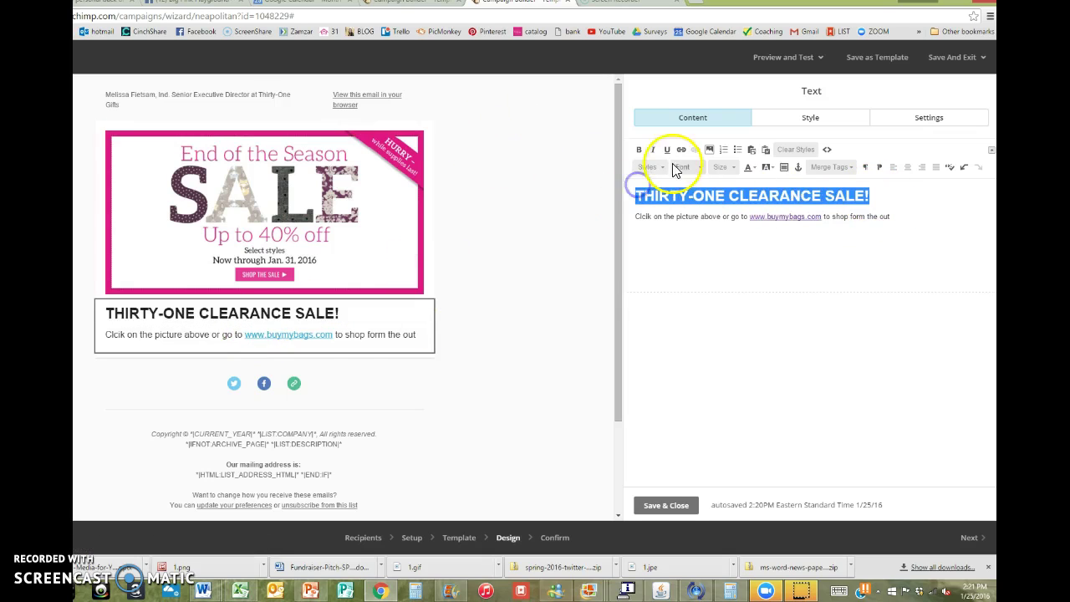
click(756, 172)
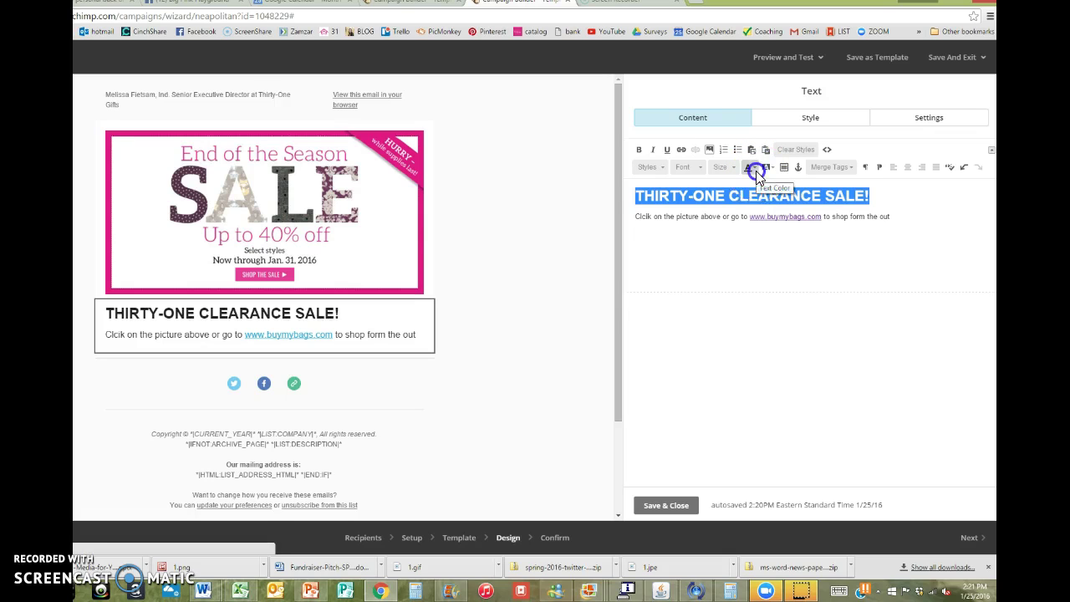
click(780, 243)
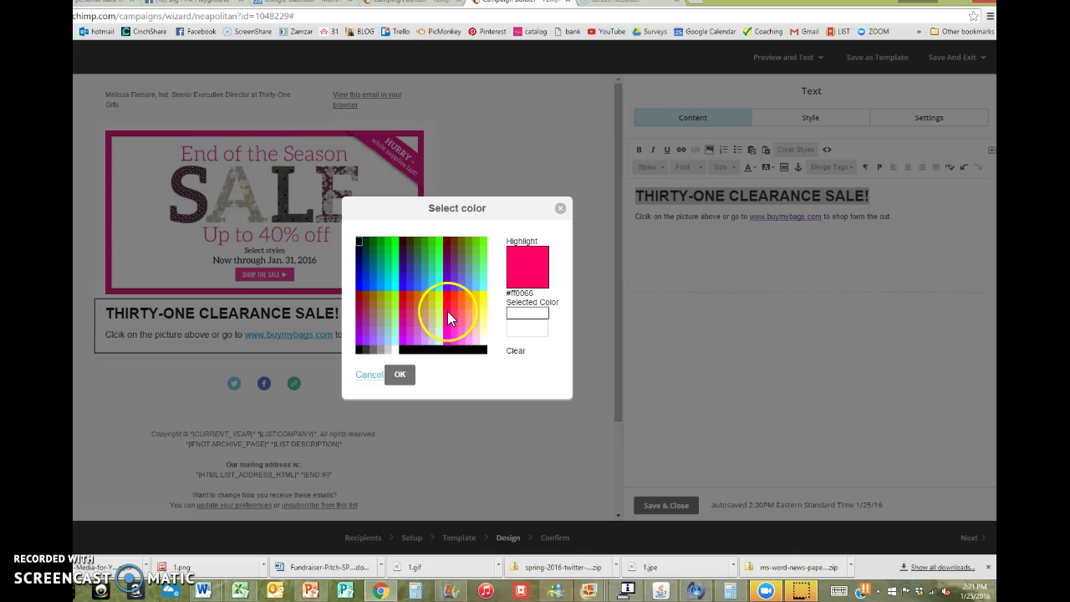
click(446, 319)
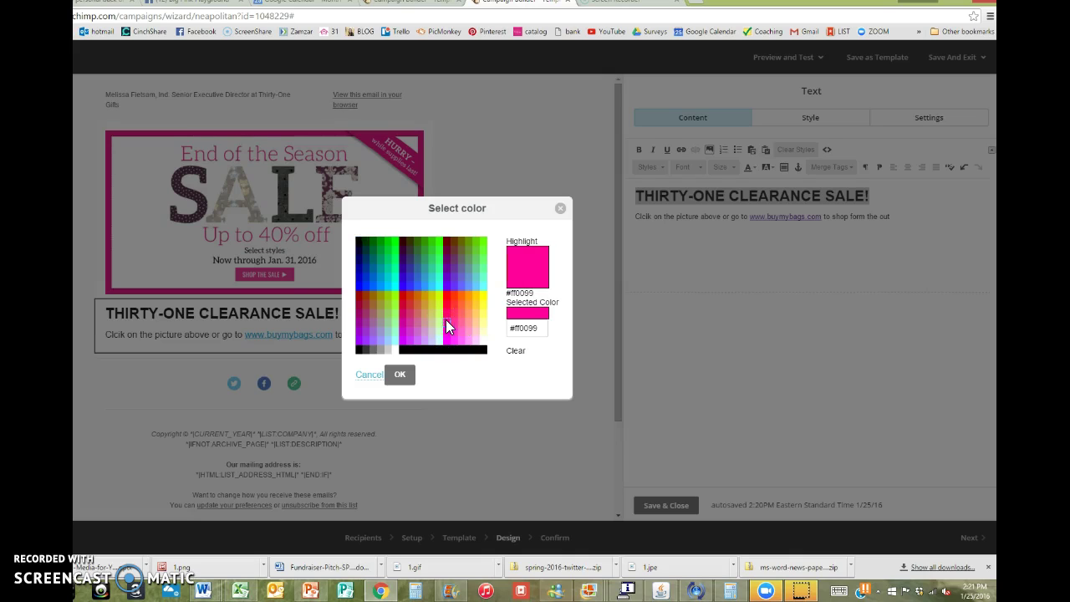
click(400, 374)
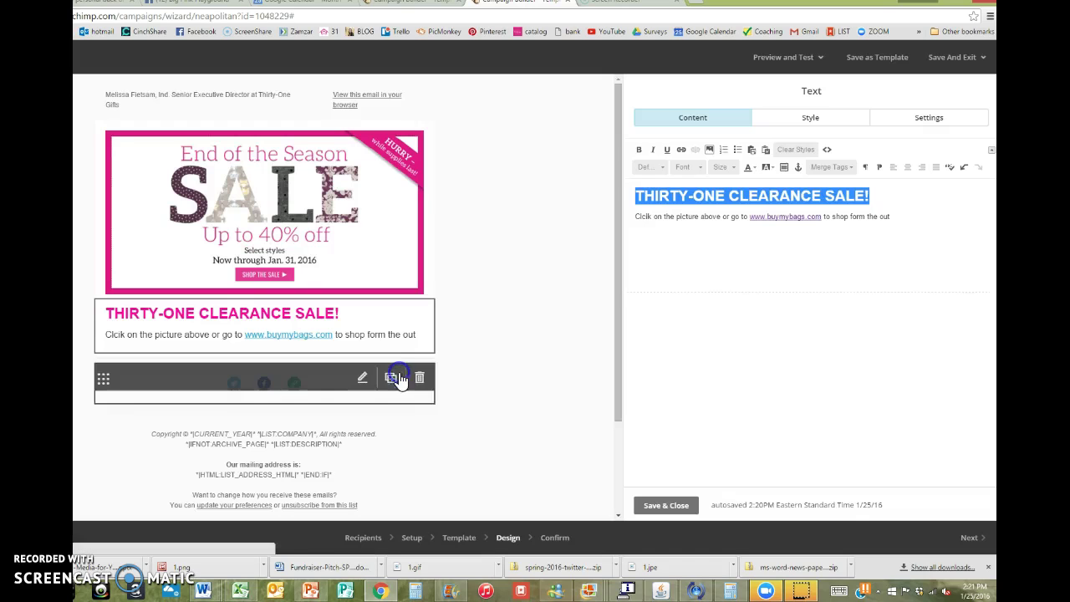
click(934, 304)
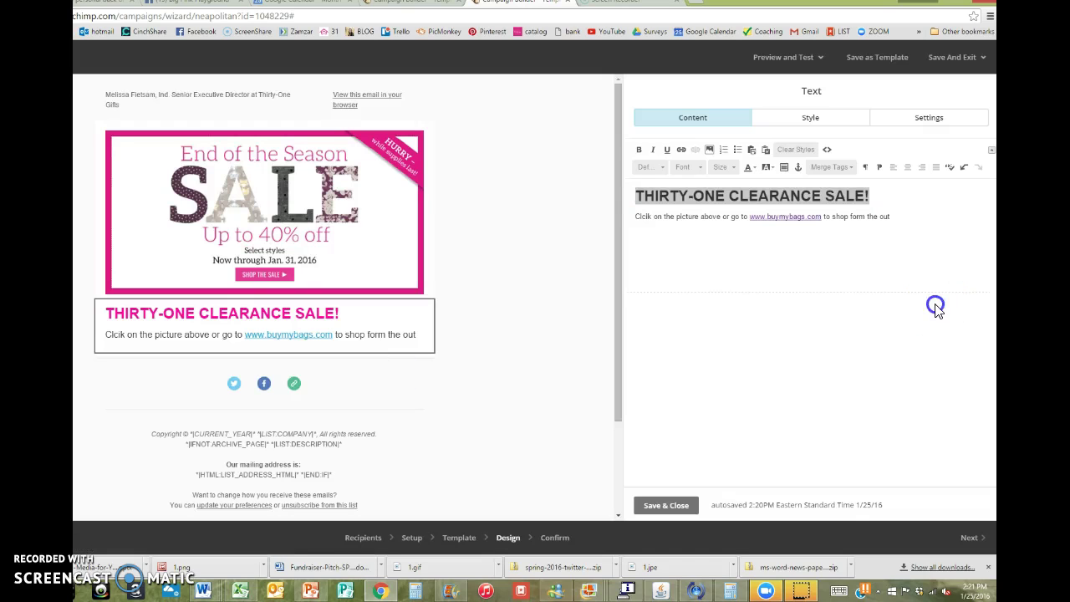
Center both the heading and the body line, then save and close the text block
click(908, 168)
drag(893, 217, 602, 224)
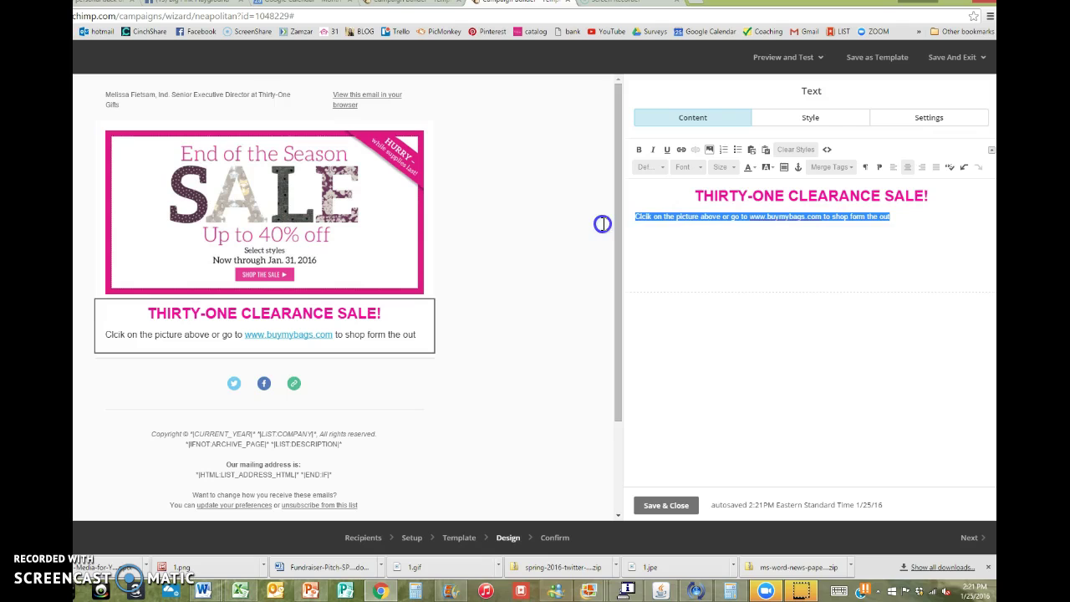
click(908, 167)
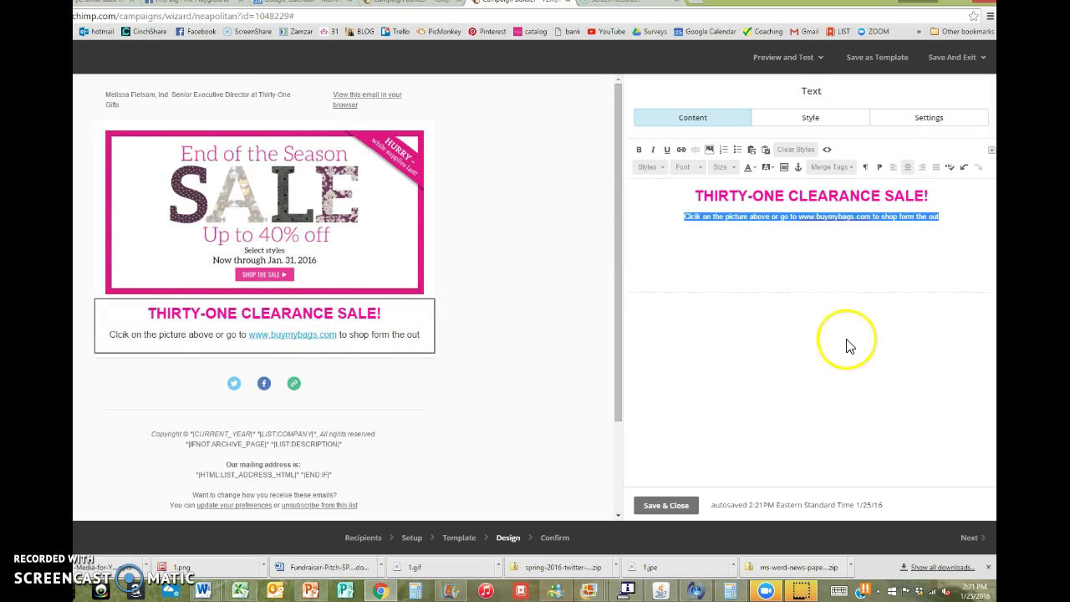
click(788, 287)
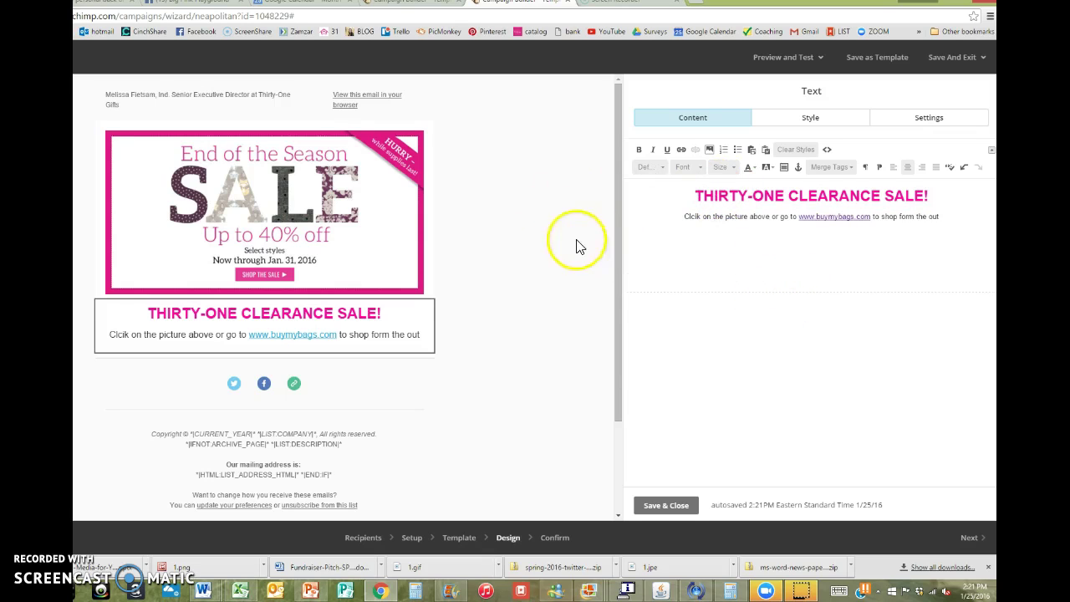
mouse_move(359, 186)
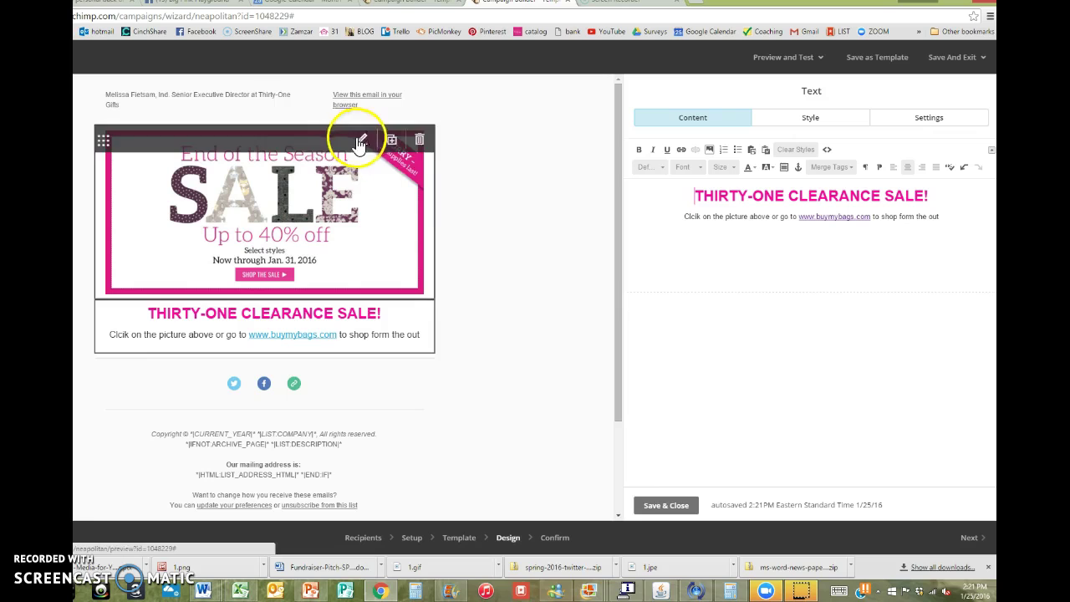
click(659, 505)
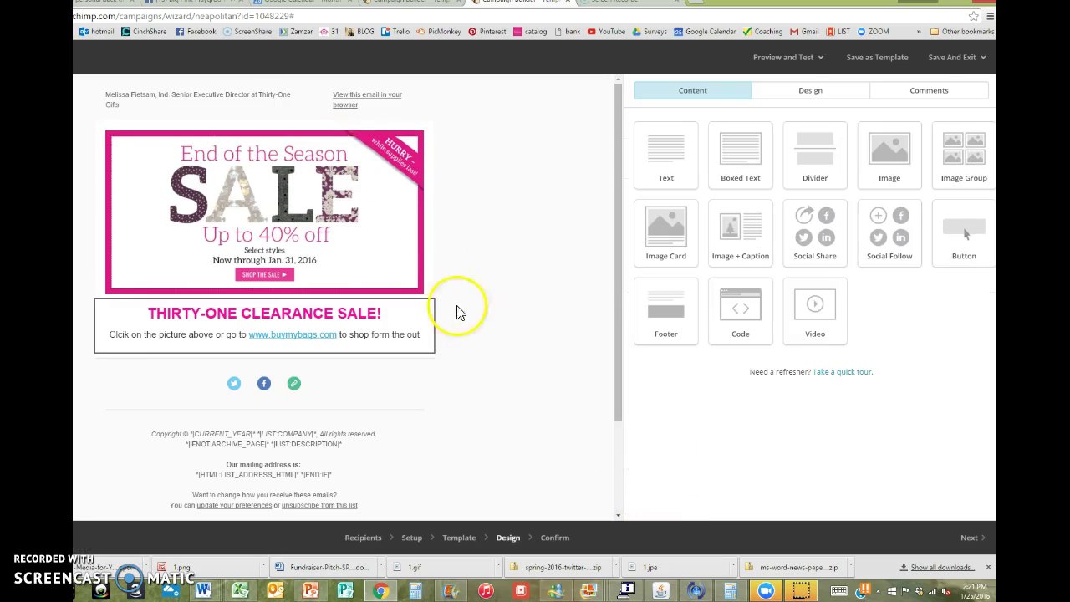
click(363, 142)
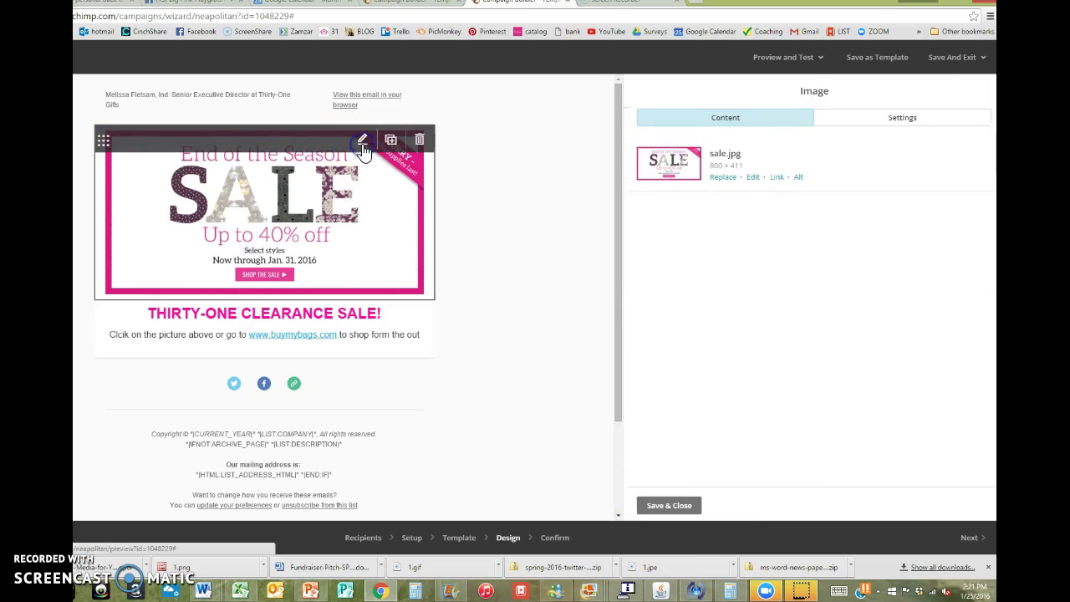
click(777, 178)
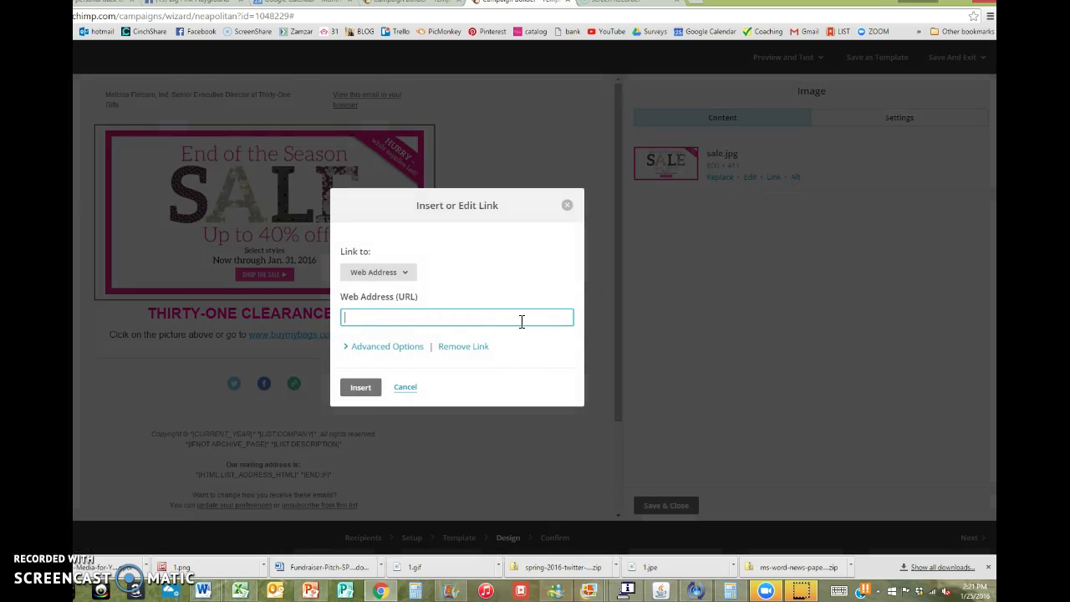
text(www.buymybags.com)
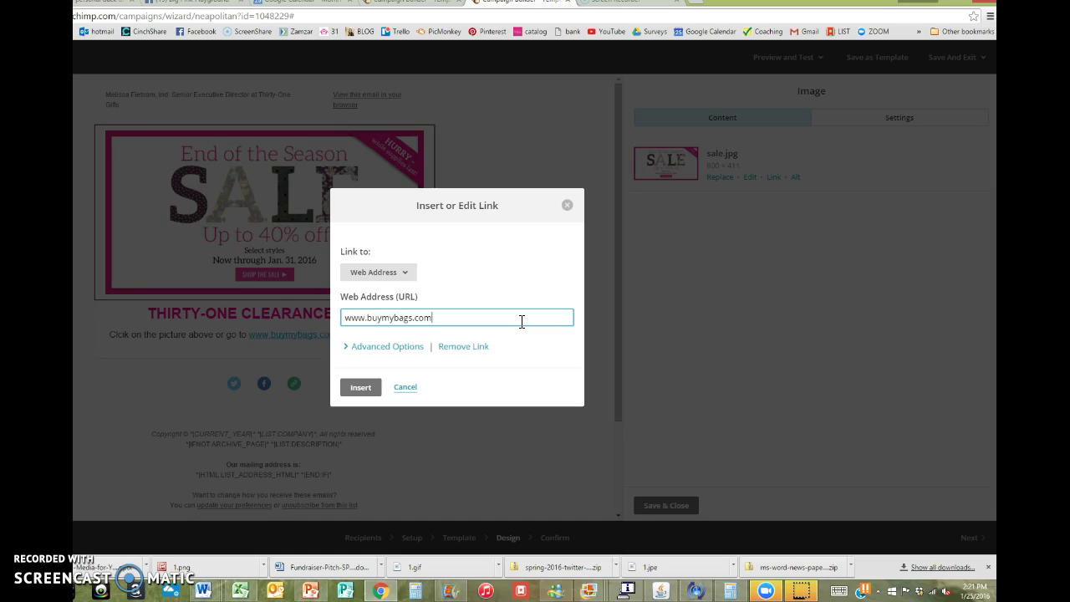
click(366, 389)
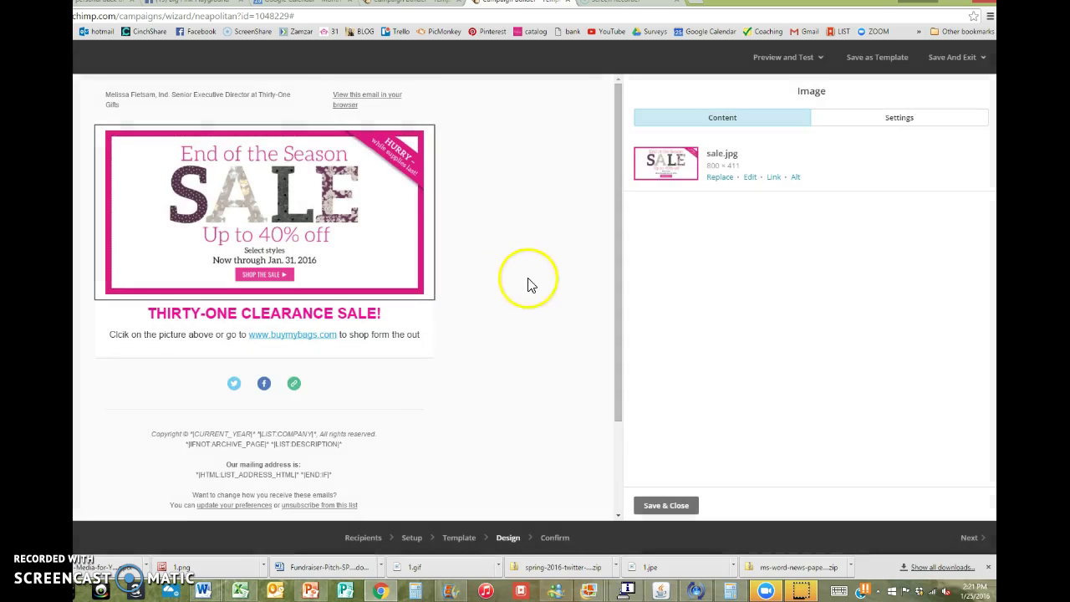
mouse_move(425, 389)
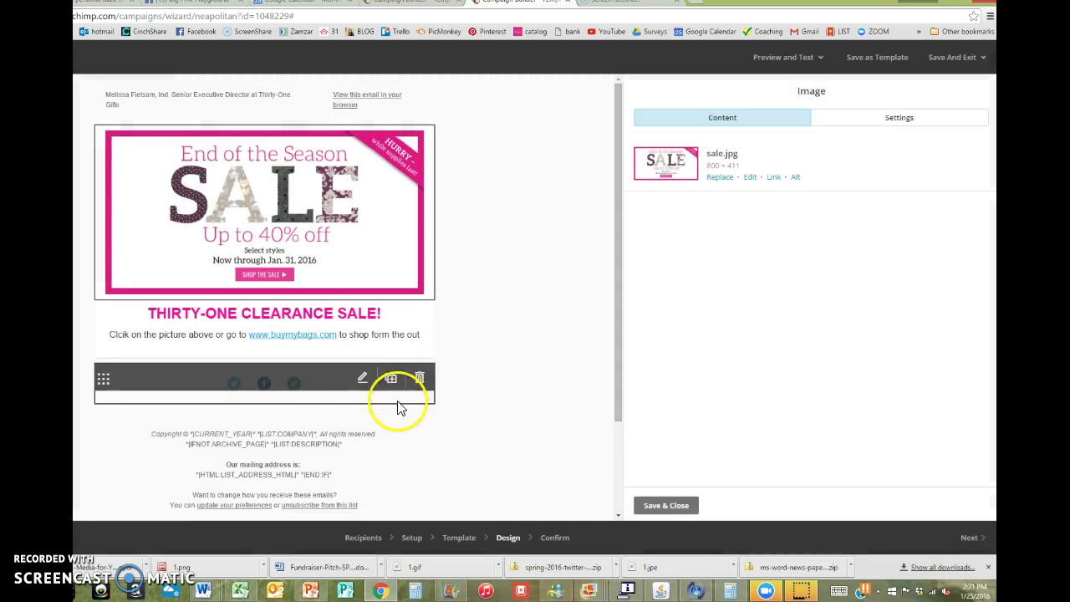
click(663, 504)
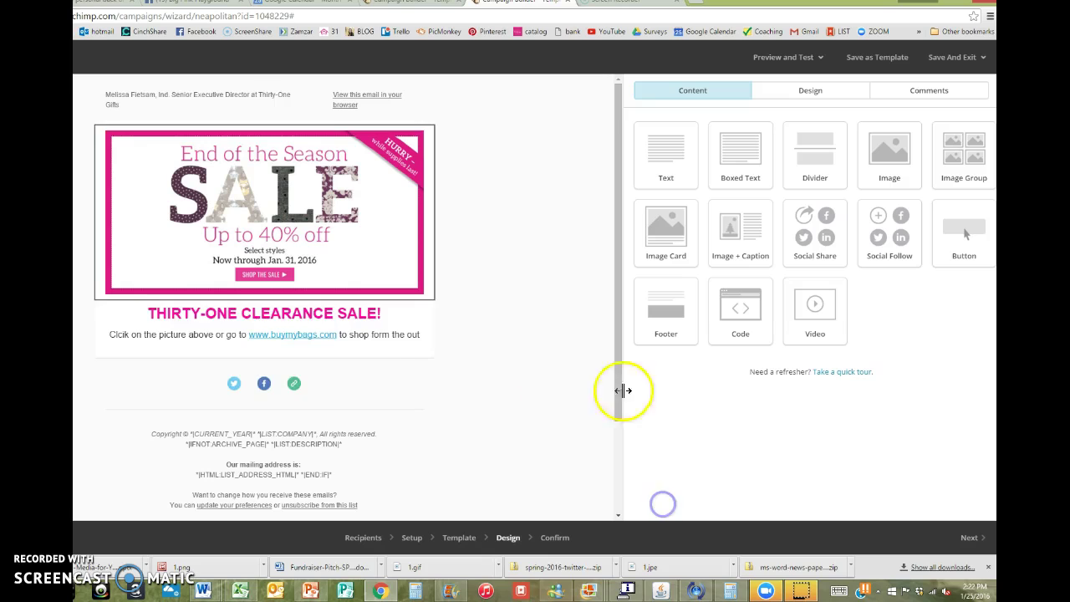
Delete the Social Follow block with the Twitter, Facebook and website icons below the body text
mouse_move(293, 405)
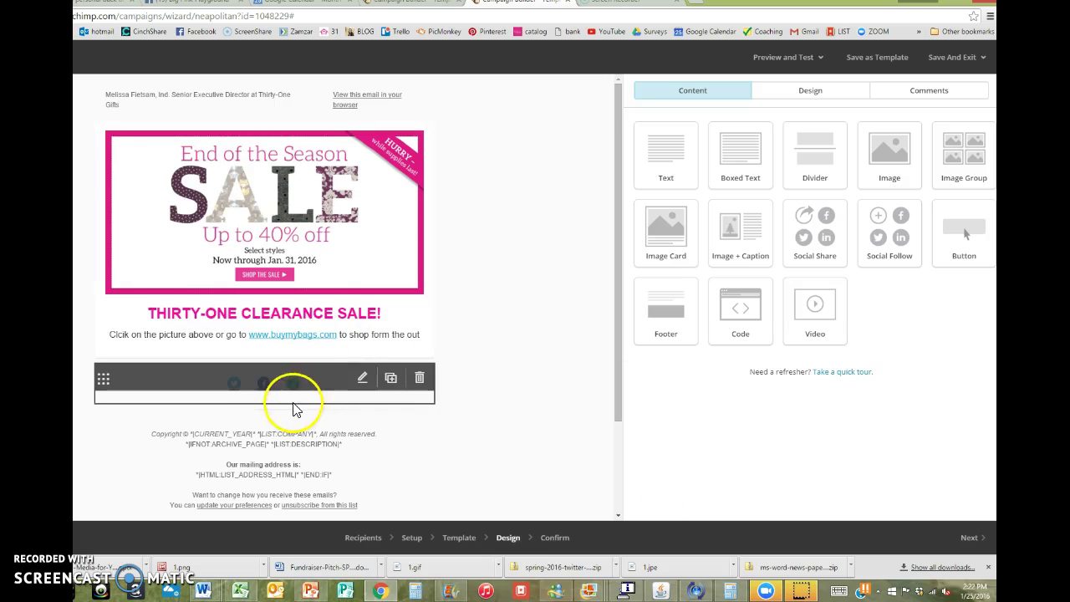
click(339, 397)
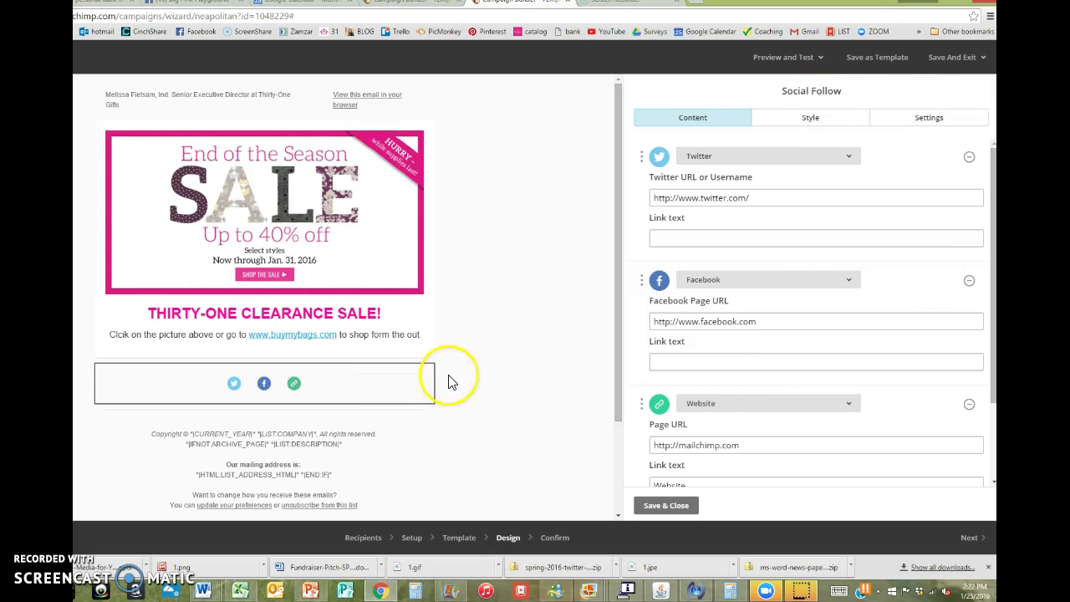
mouse_move(423, 379)
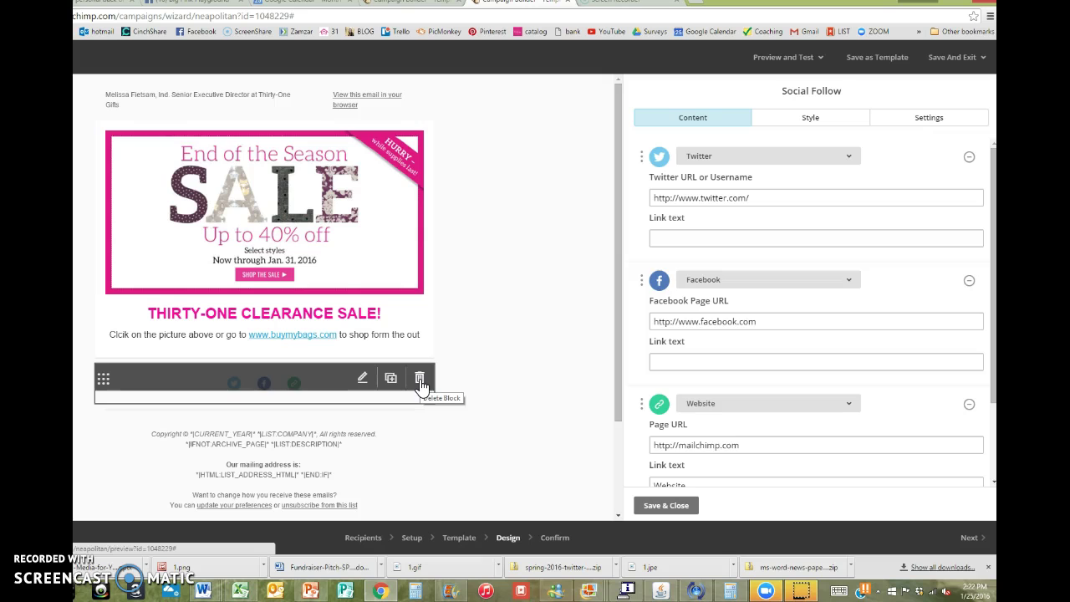
click(421, 381)
click(338, 347)
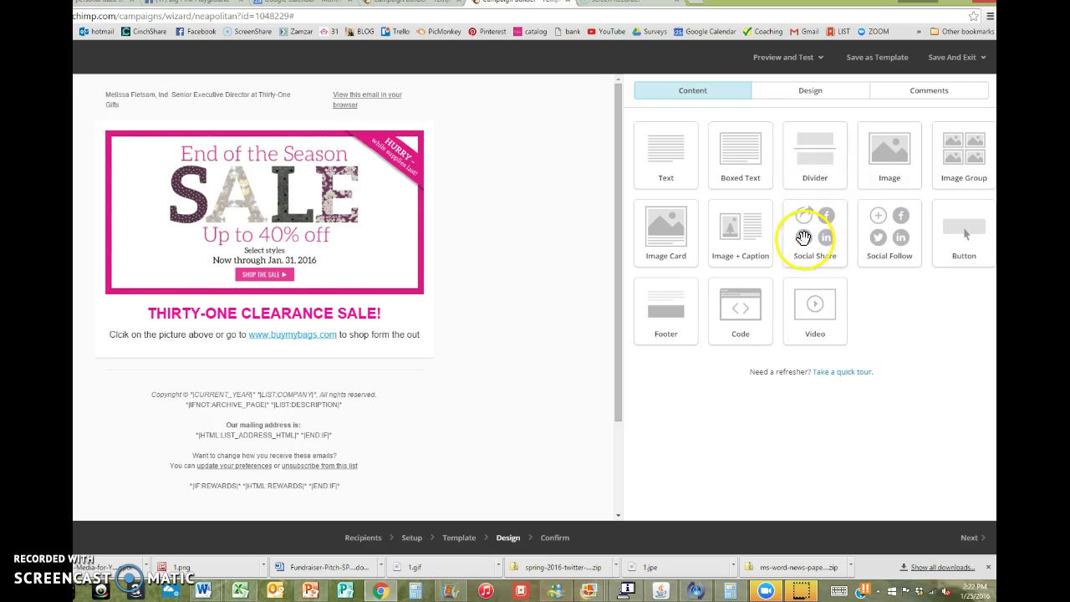
Insert a Social Share block between the sale image and the clearance heading, using the solid colored icon set
drag(808, 238, 266, 306)
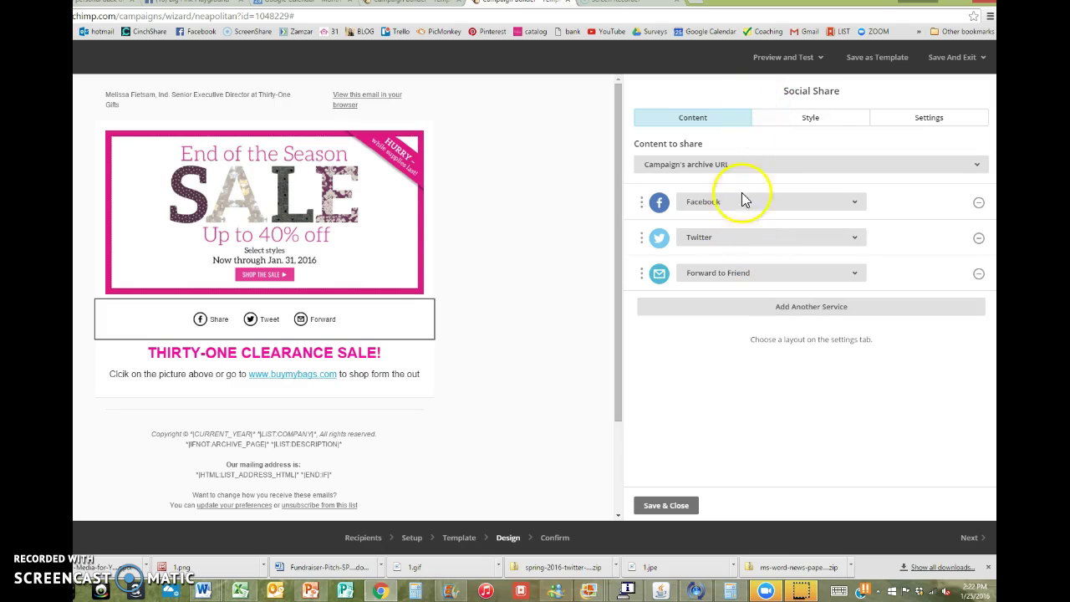
click(793, 119)
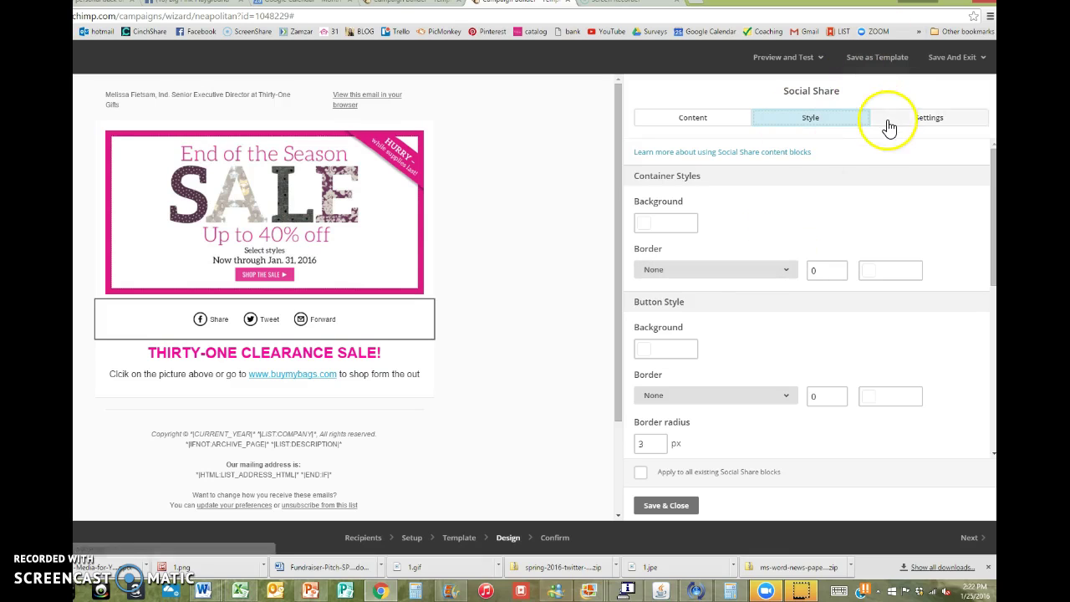
click(705, 120)
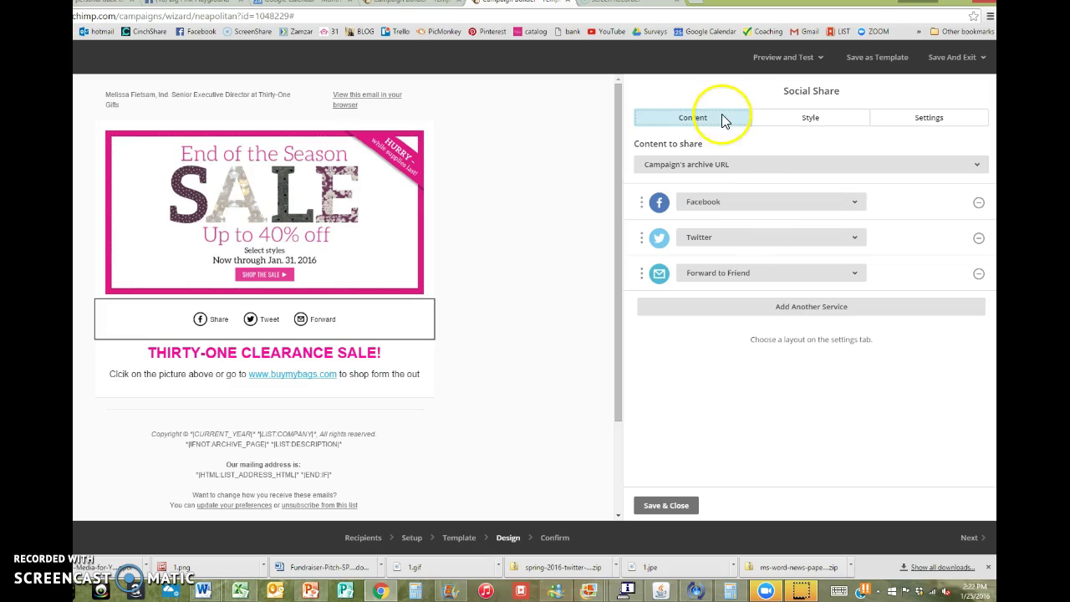
click(785, 118)
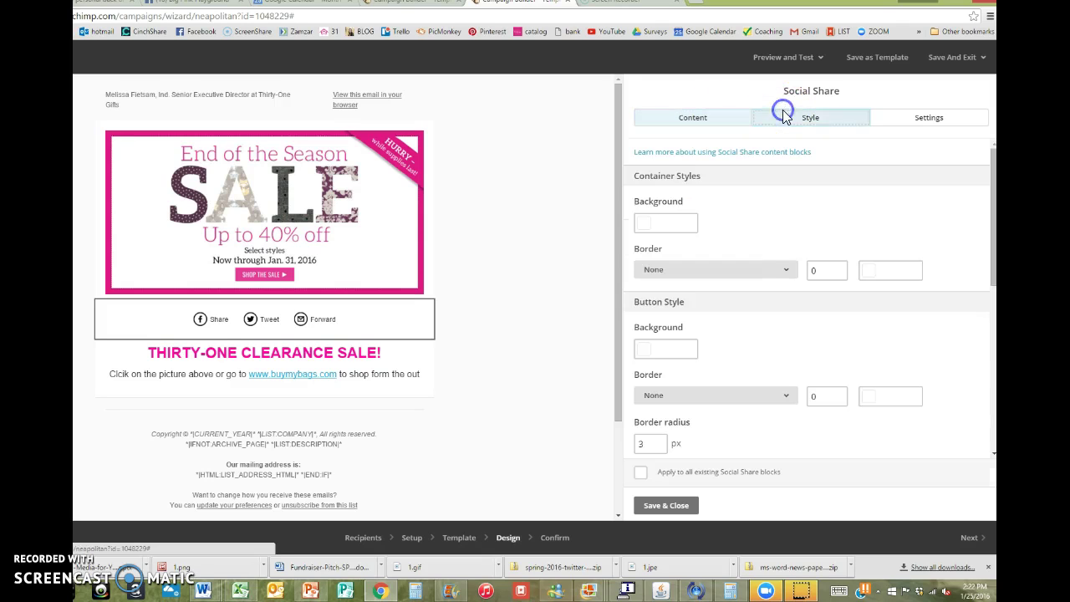
click(892, 119)
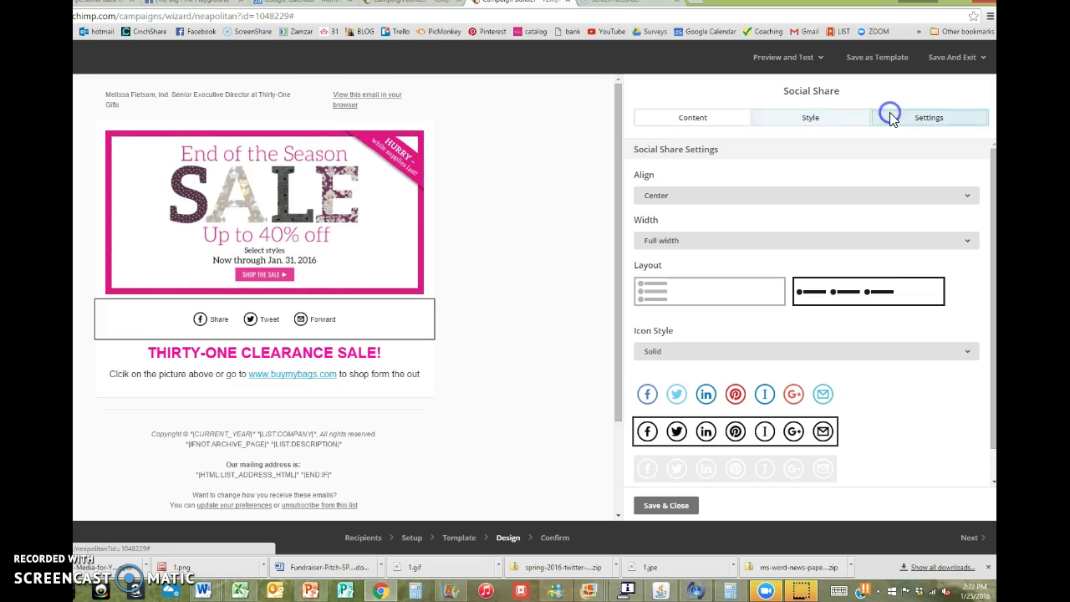
click(704, 407)
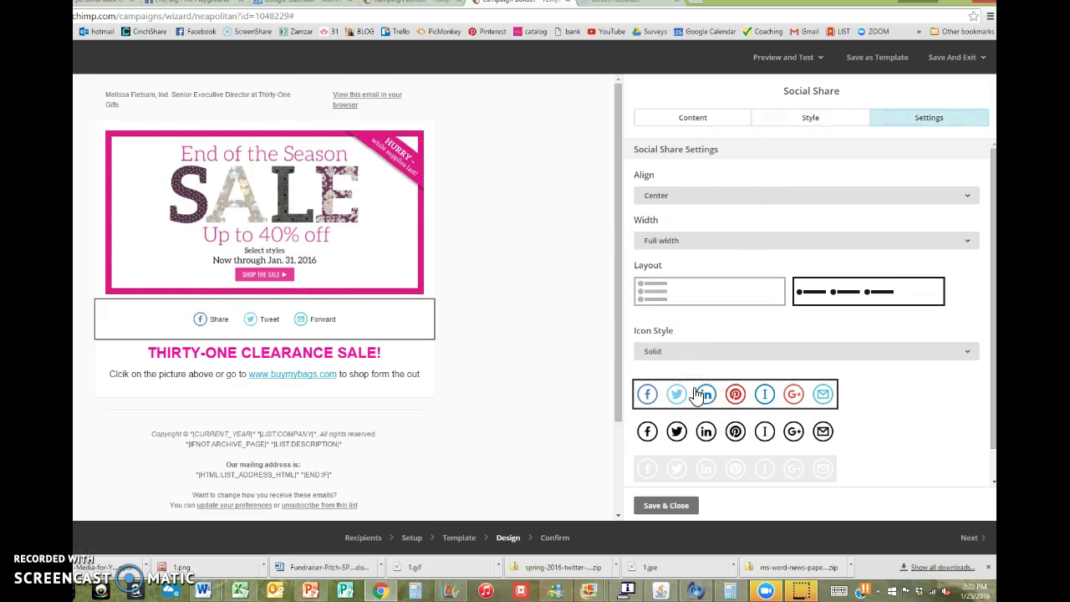
click(707, 433)
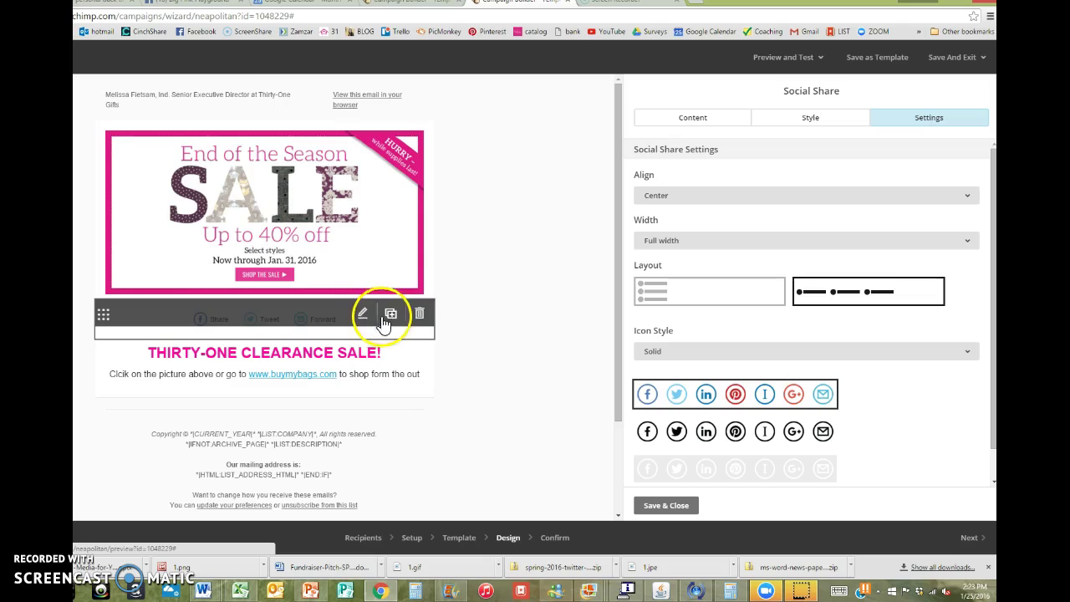
Set the font size of the Social Share block's text to 30px
click(807, 117)
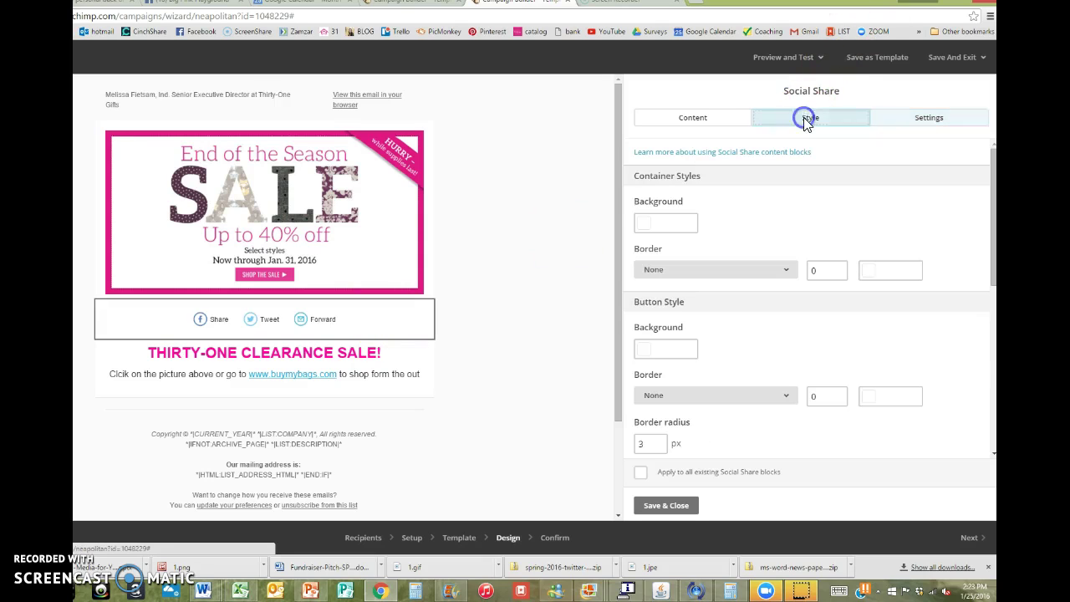
scroll(665, 288, down, 2)
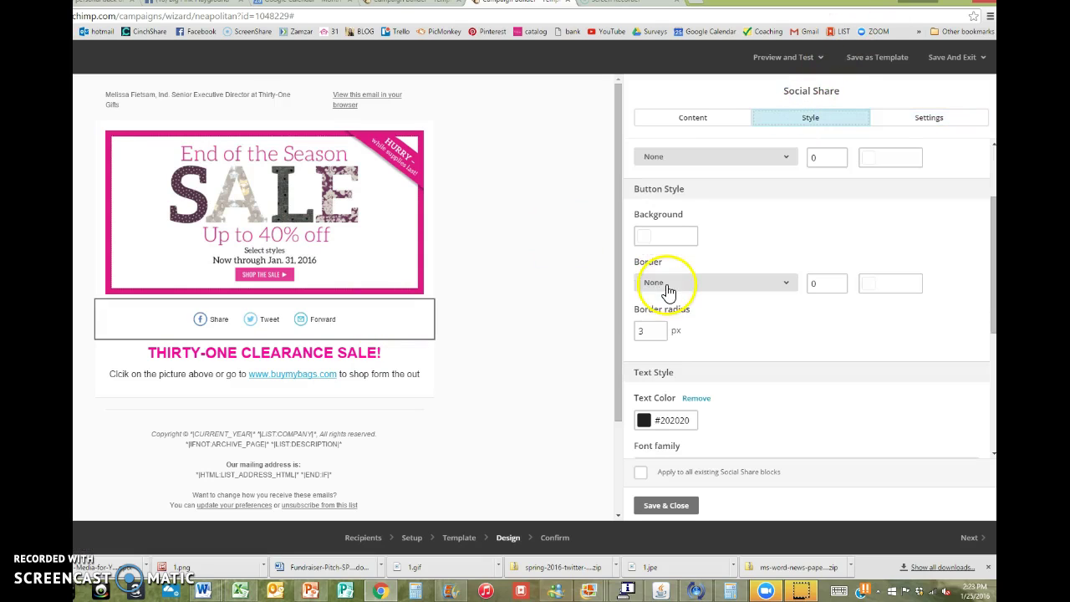
scroll(750, 328, down, 3)
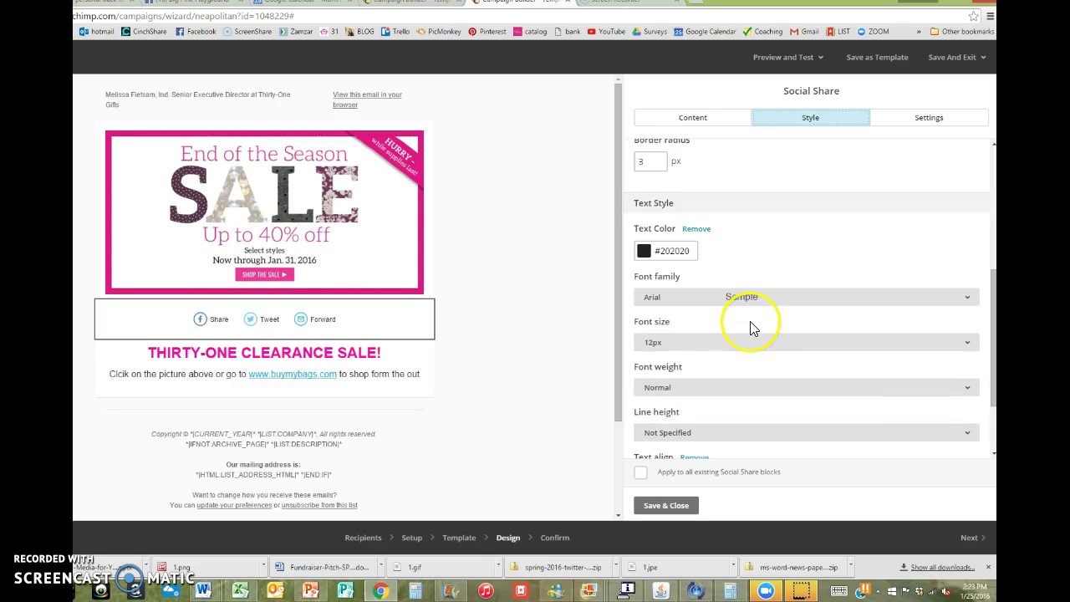
click(670, 345)
scroll(682, 288, down, 3)
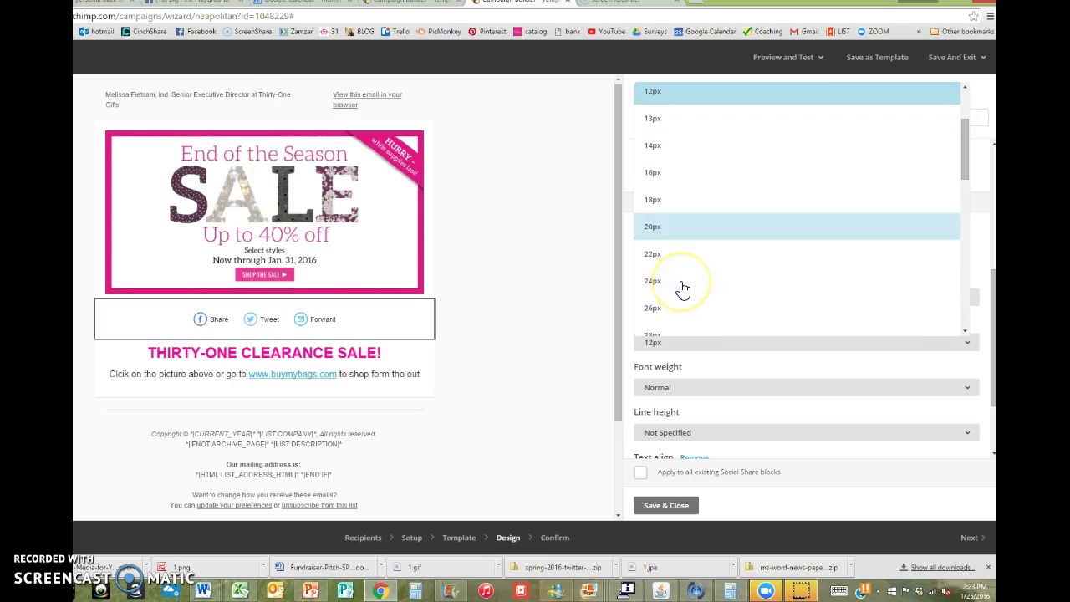
scroll(715, 318, down, 3)
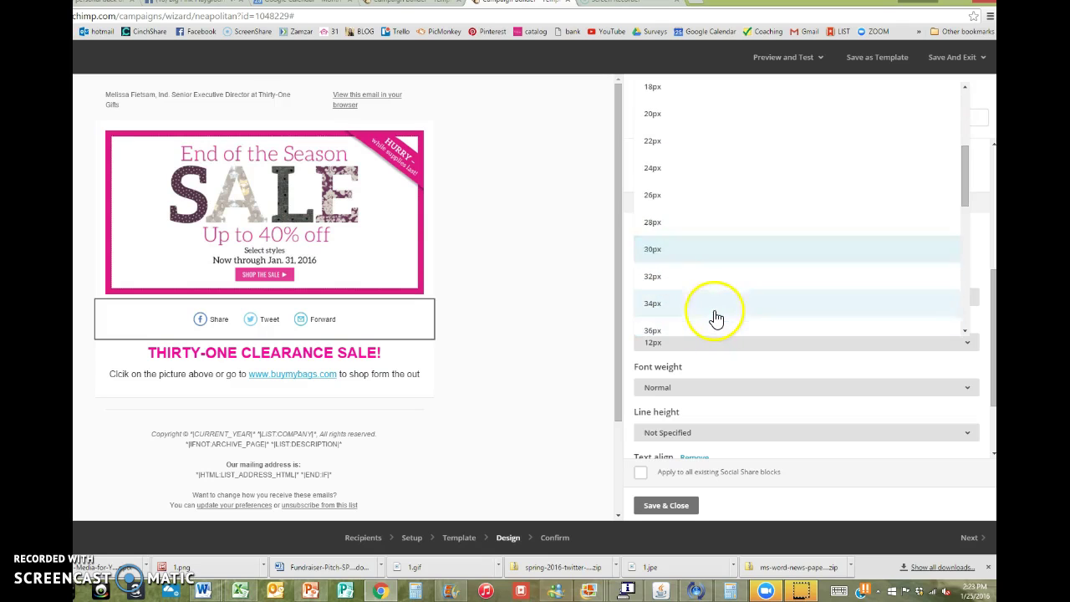
click(689, 261)
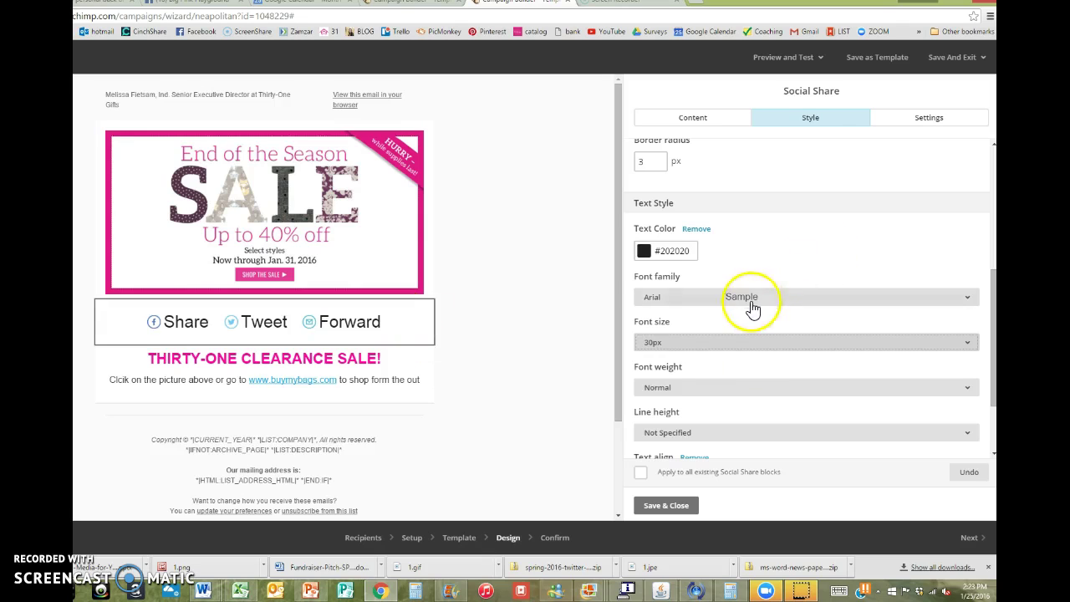
Set the Social Share text color to pink #d523ab and its font family to Comic Sans
click(647, 251)
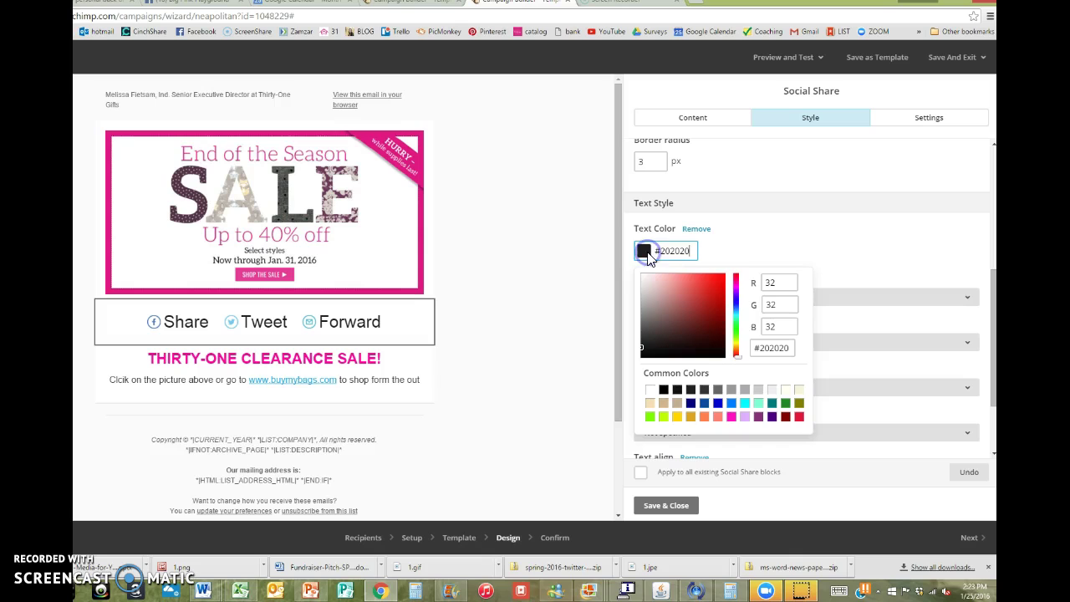
click(715, 291)
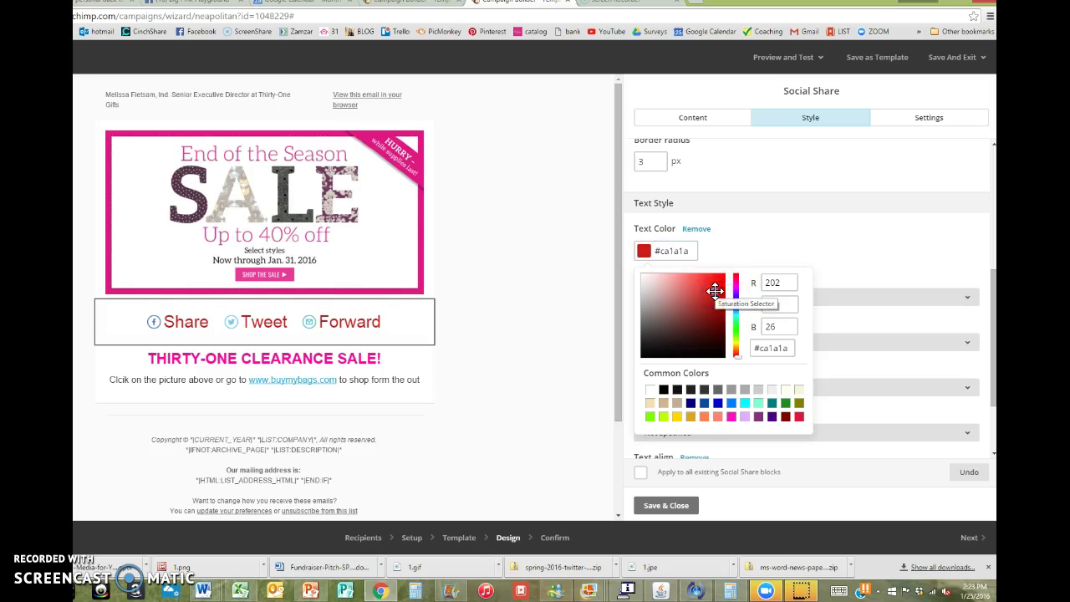
click(732, 417)
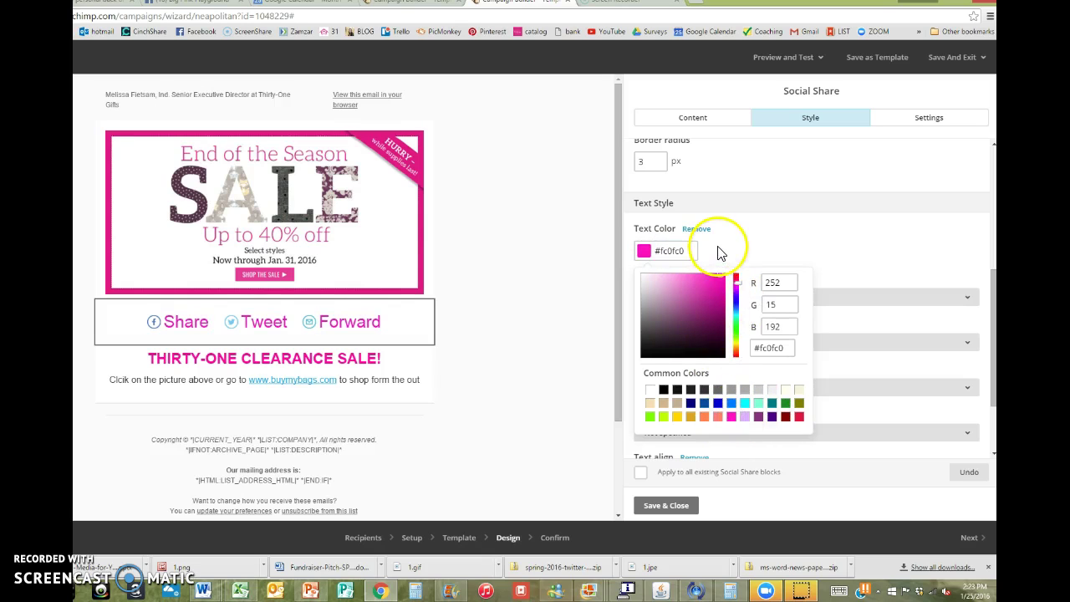
click(717, 296)
click(709, 294)
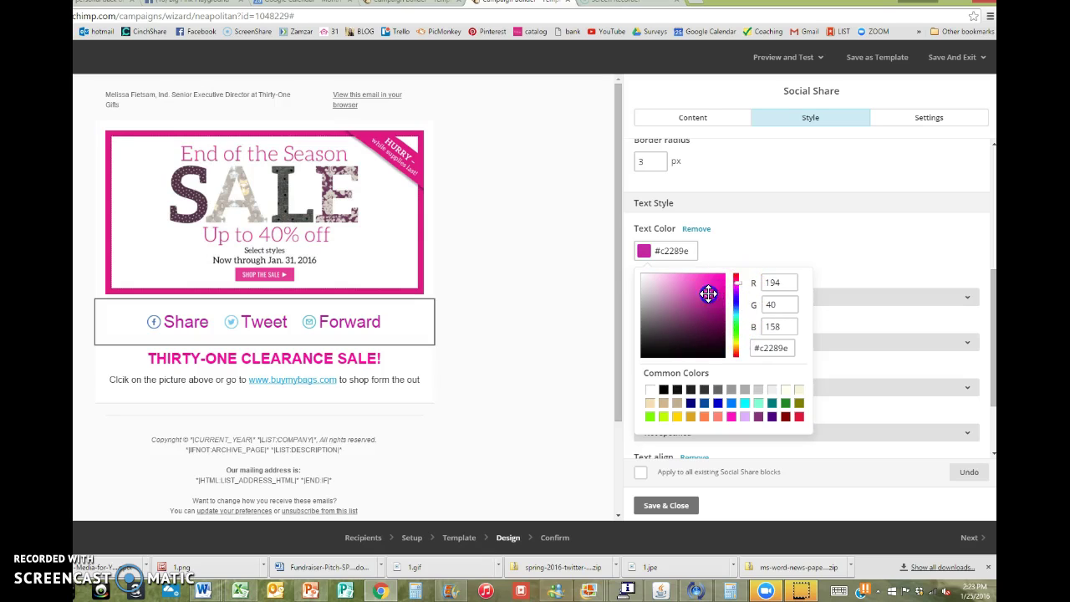
click(713, 282)
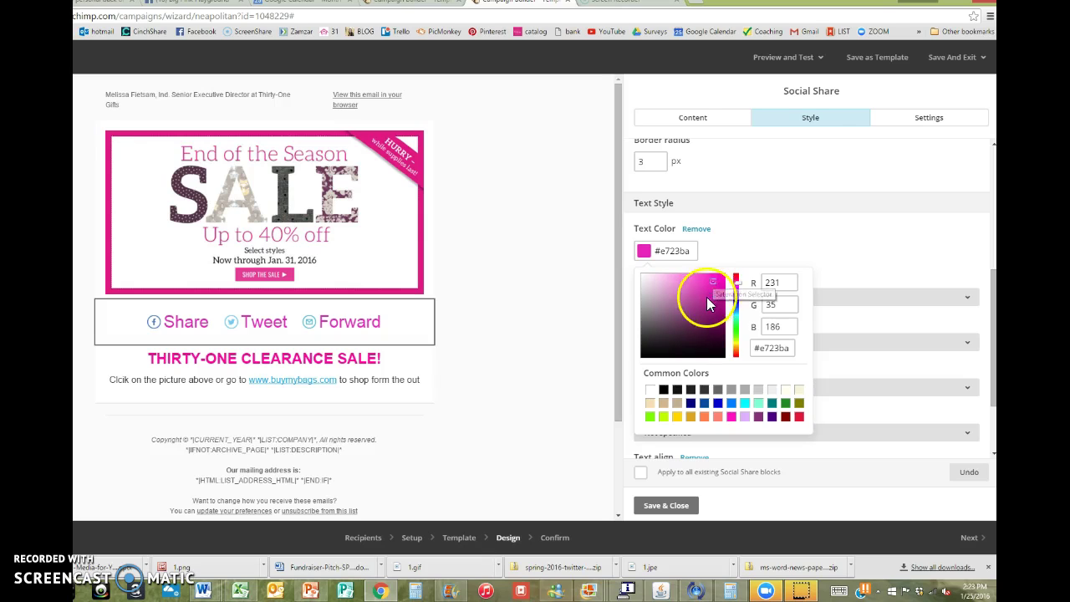
click(707, 298)
click(714, 298)
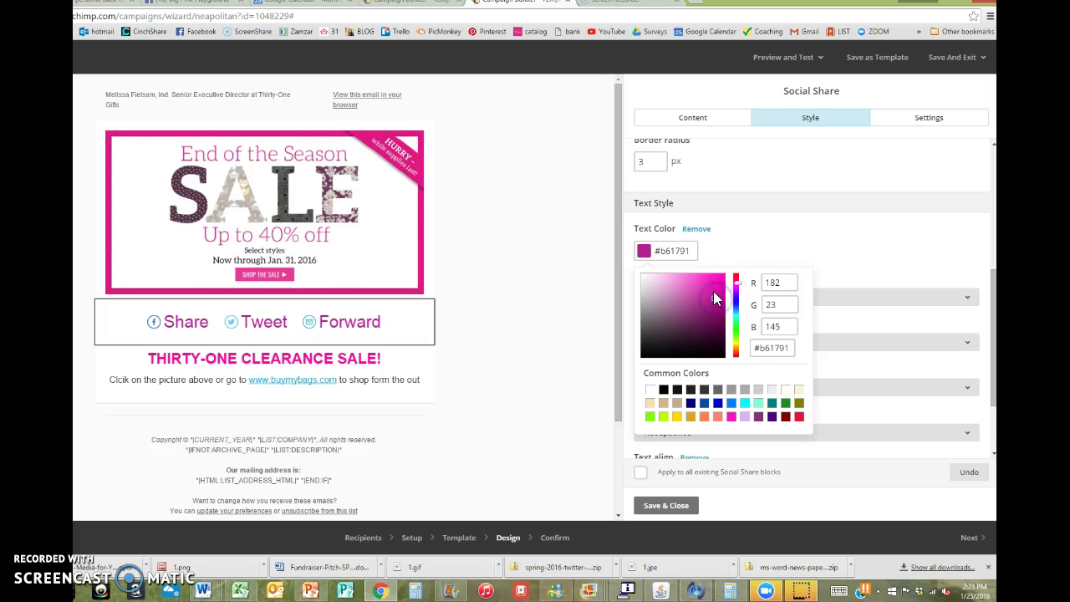
drag(713, 290, 712, 287)
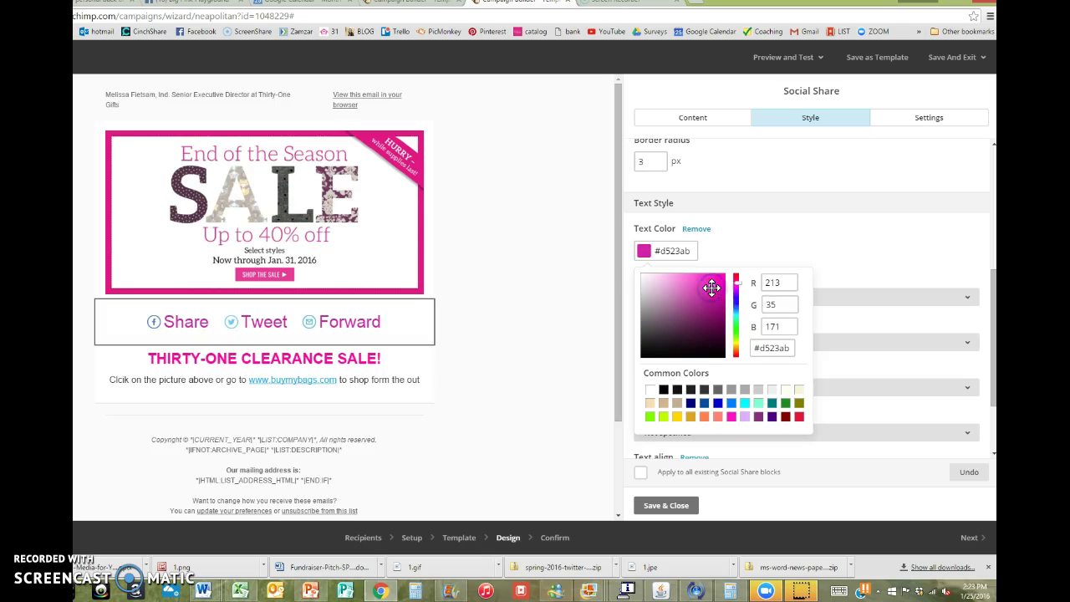
click(771, 233)
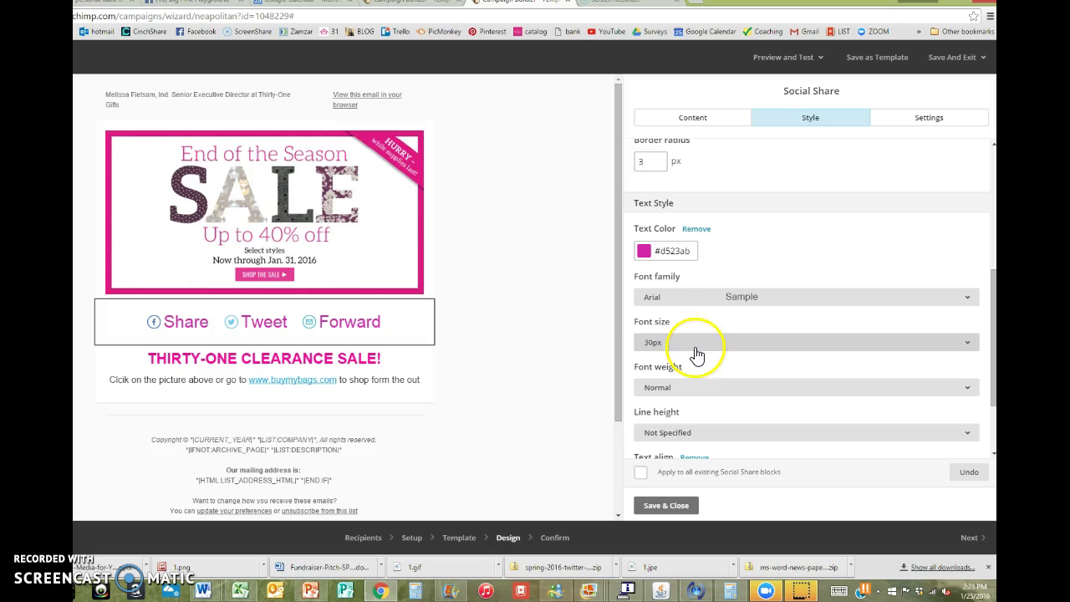
click(718, 303)
click(714, 377)
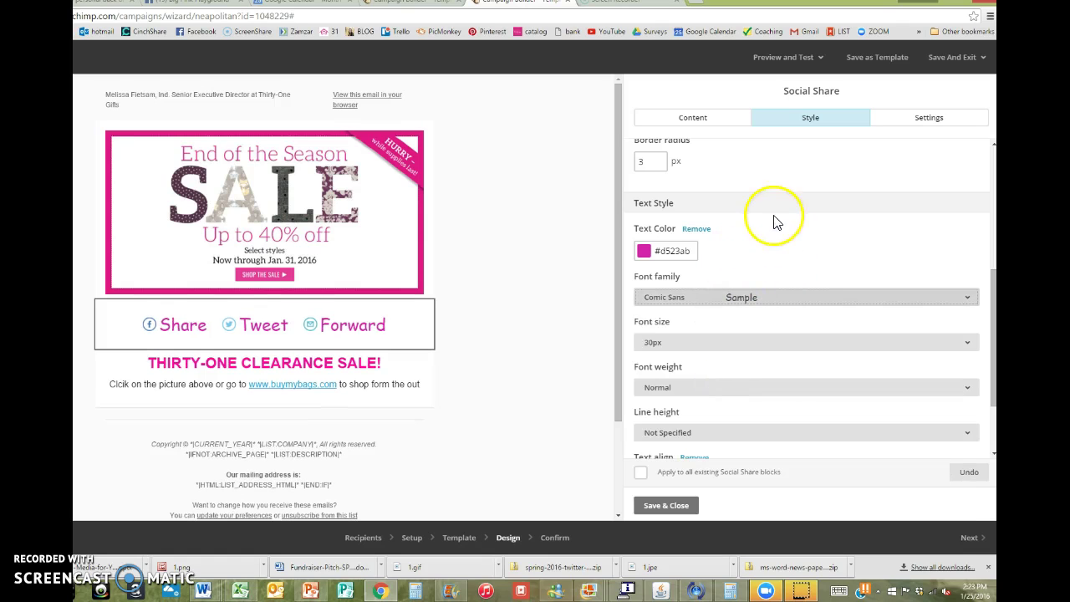
Save and close the Social Share block and continue to the campaign's Confirm stage
click(721, 114)
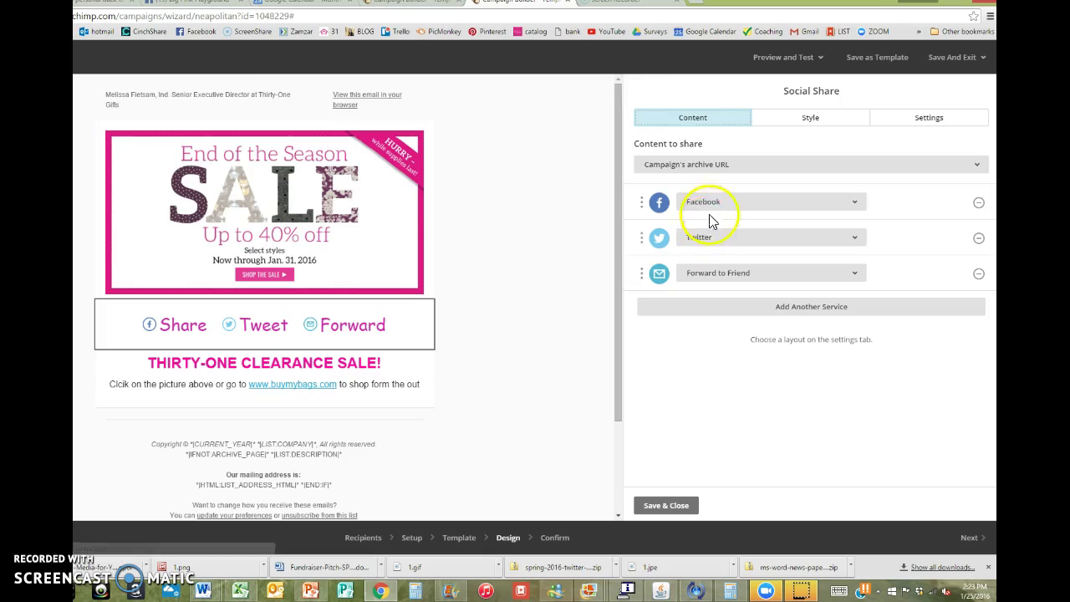
click(669, 507)
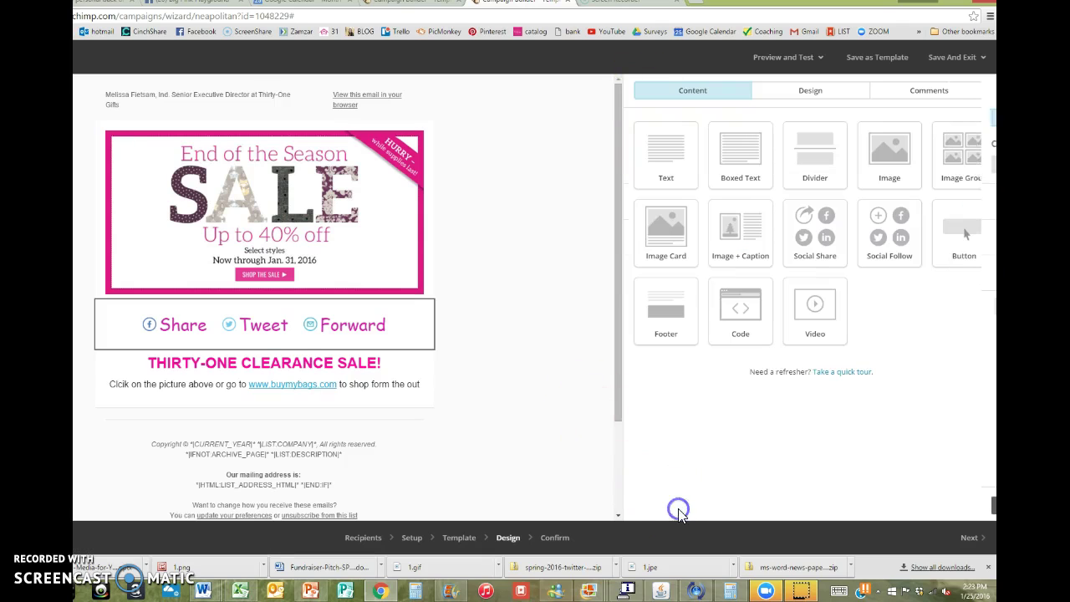
click(968, 539)
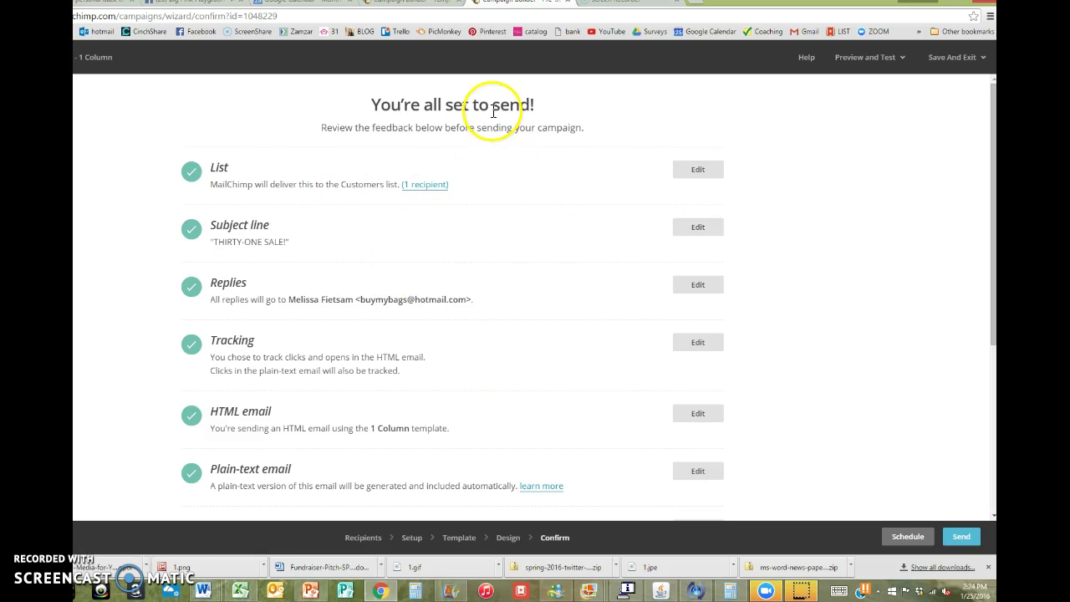
Send the THIRTY-ONE SALE! campaign immediately to the Customers list and confirm the launch
click(961, 540)
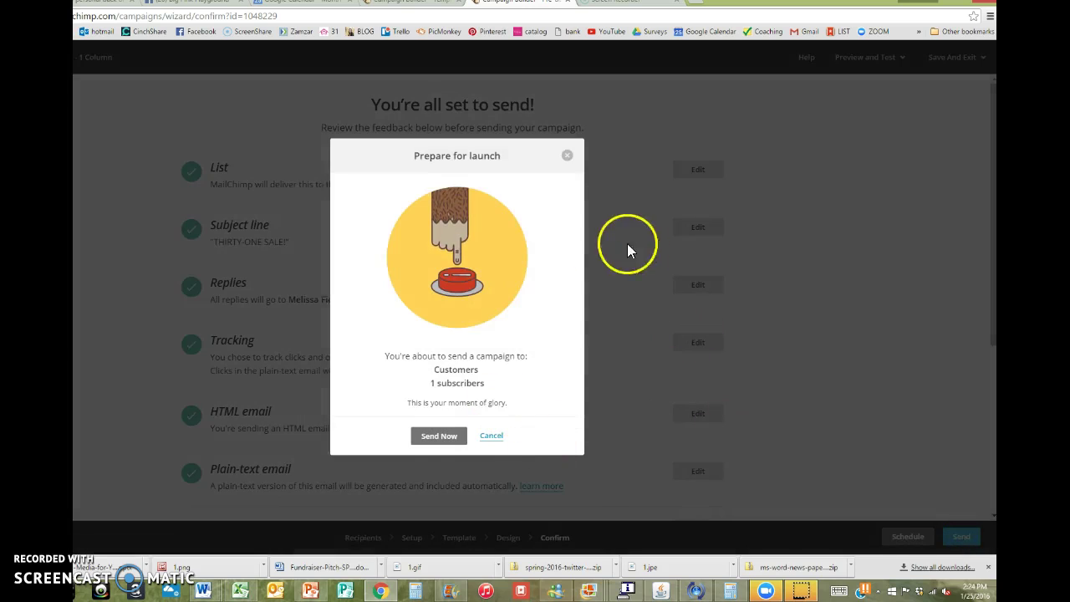
click(434, 439)
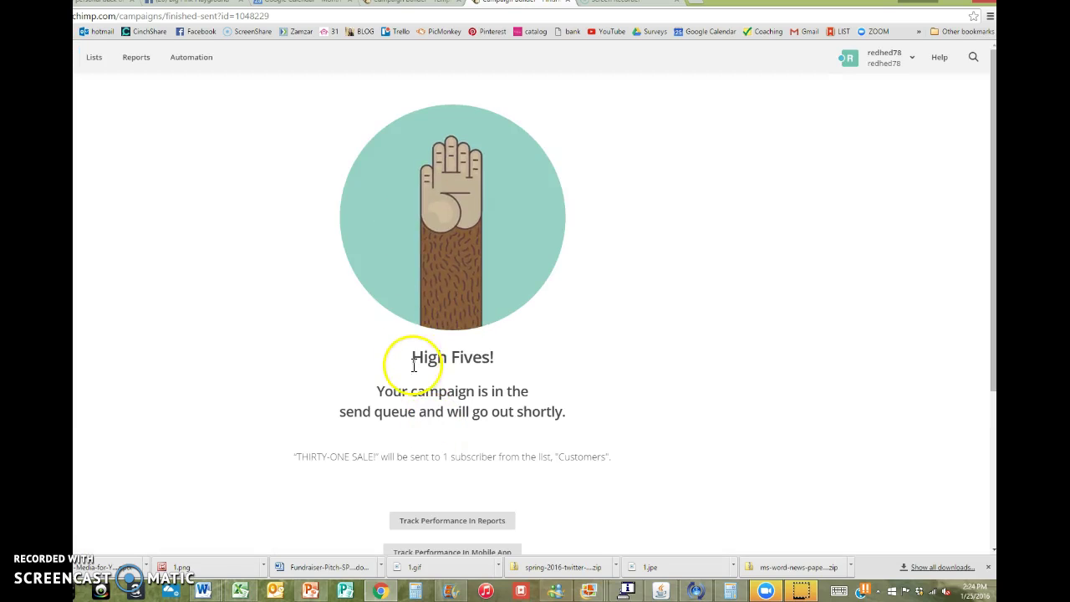
Copy the sent campaign's shareable eepurl.com web link from the confirmation page
scroll(456, 356, down, 2)
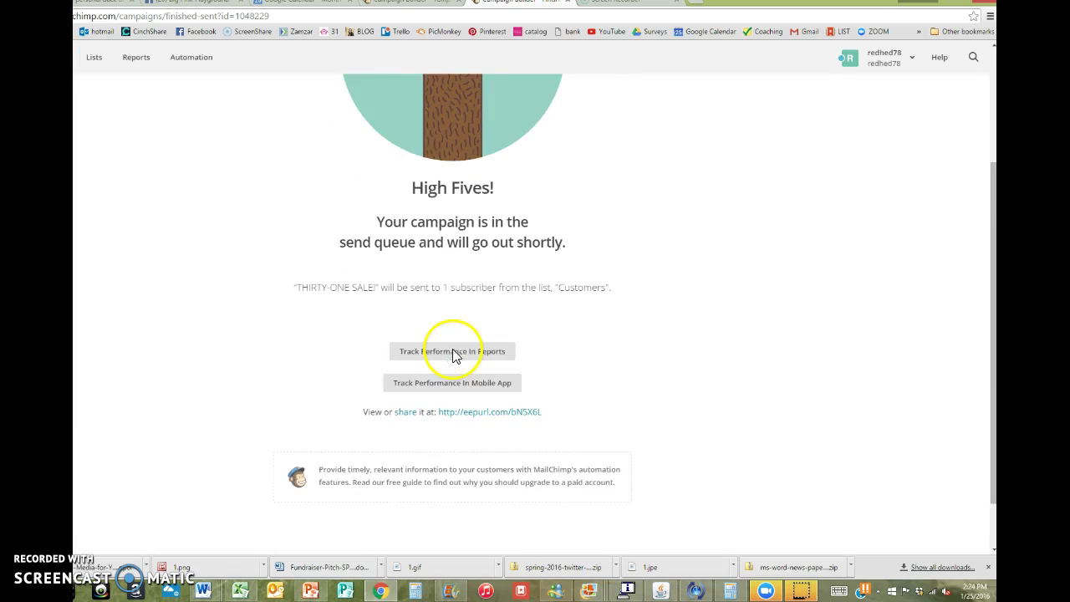
scroll(455, 355, down, 1)
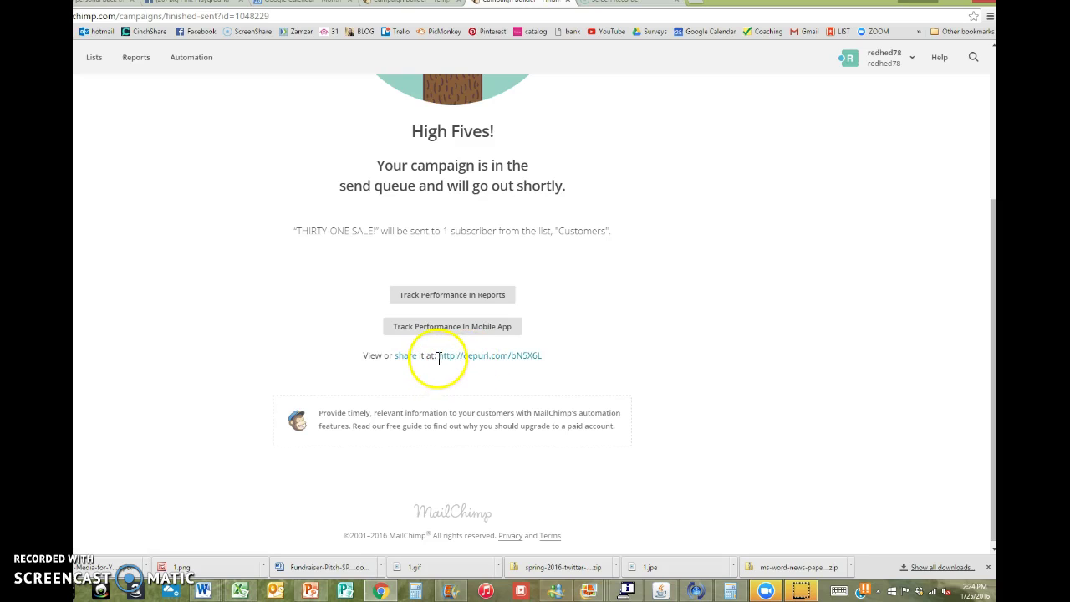
mouse_move(452, 361)
mouse_down()
mouse_move(542, 359)
mouse_move(451, 365)
mouse_up()
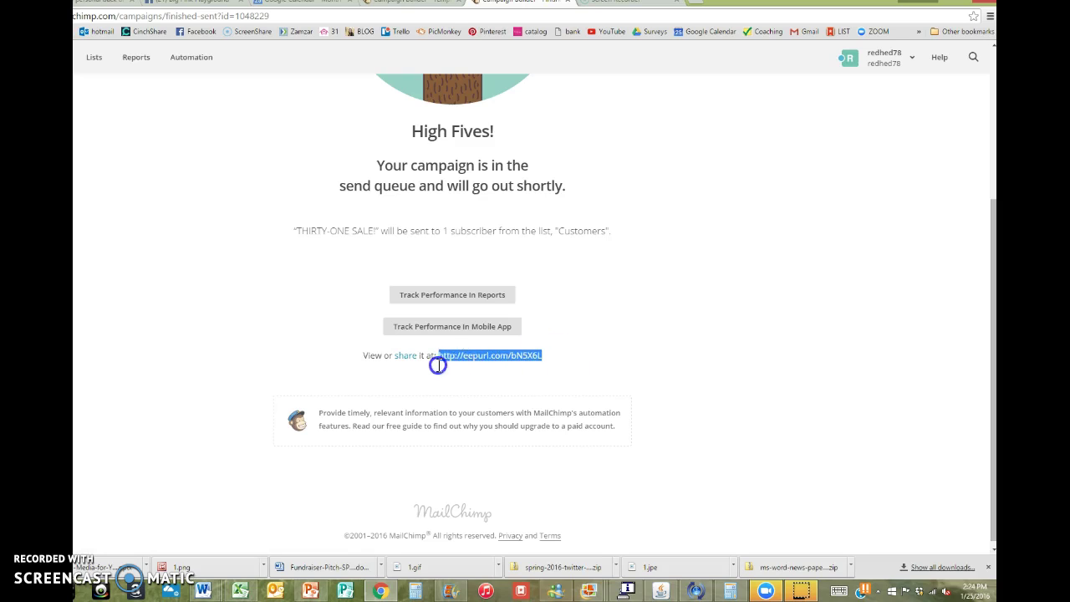
right_click(449, 356)
click(473, 439)
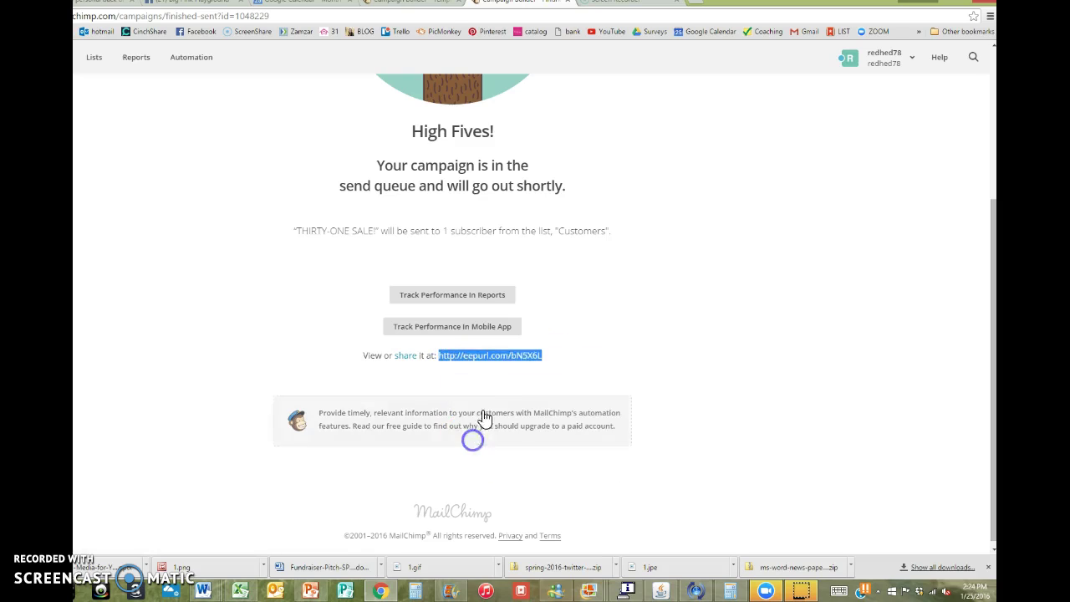
Open the campaign's web version, test the sale image's link to the shop site, and return to the send confirmation page
click(496, 358)
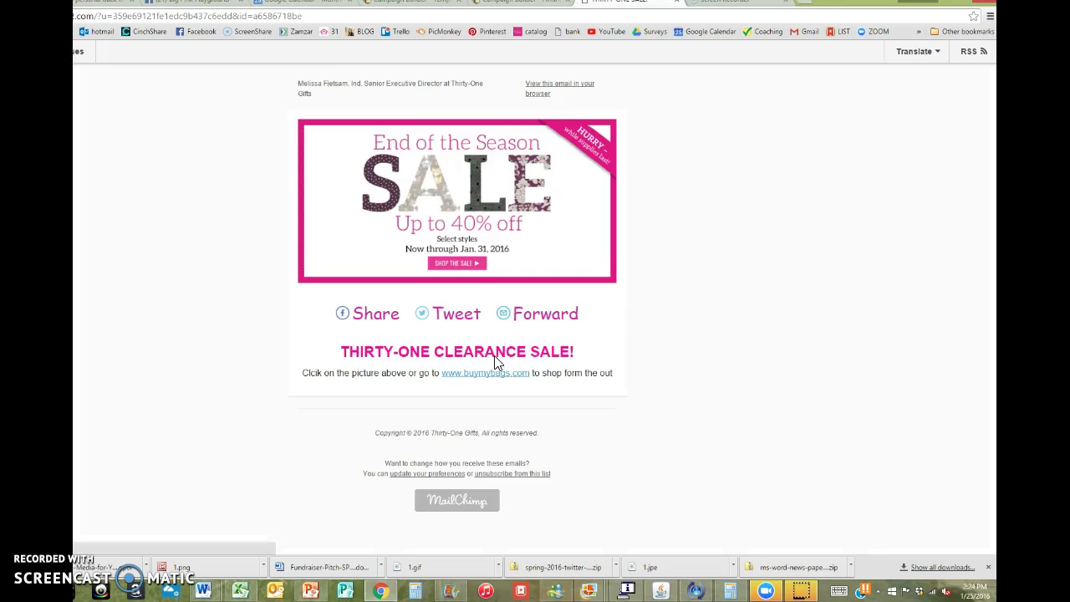
click(420, 241)
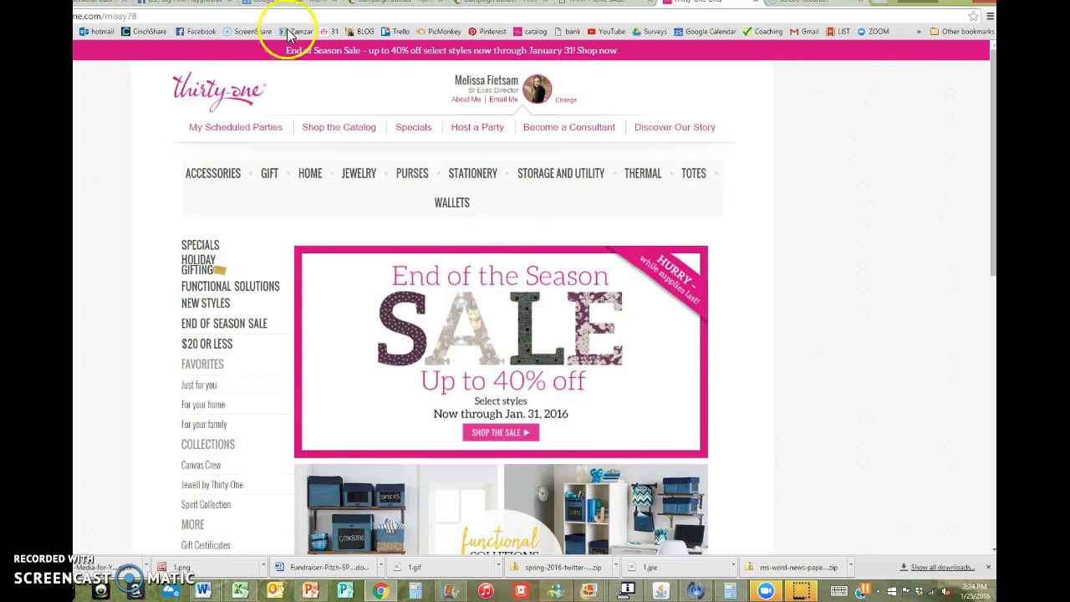
click(519, 7)
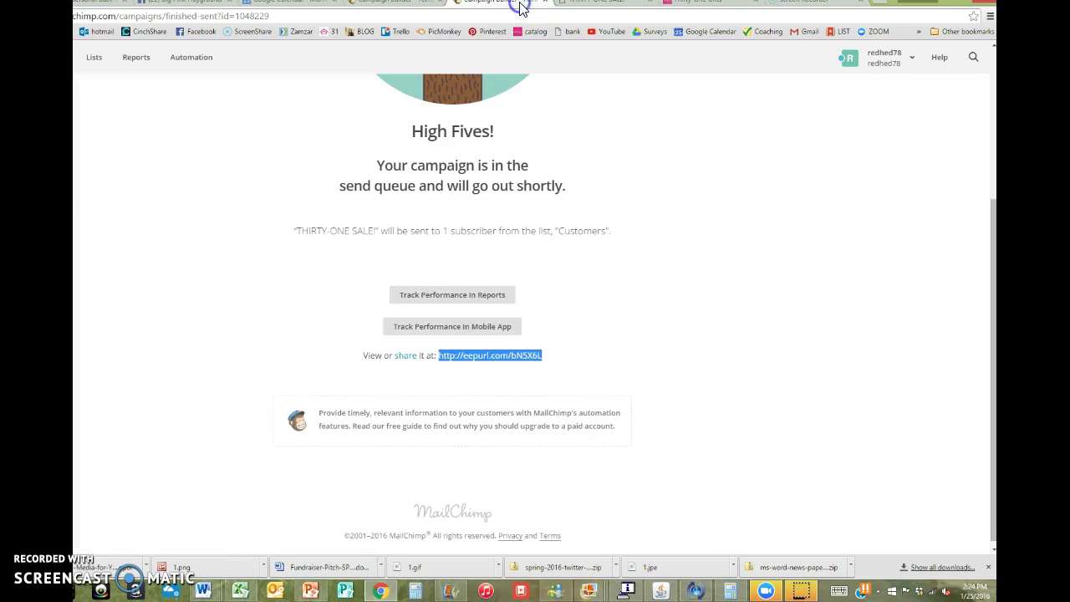